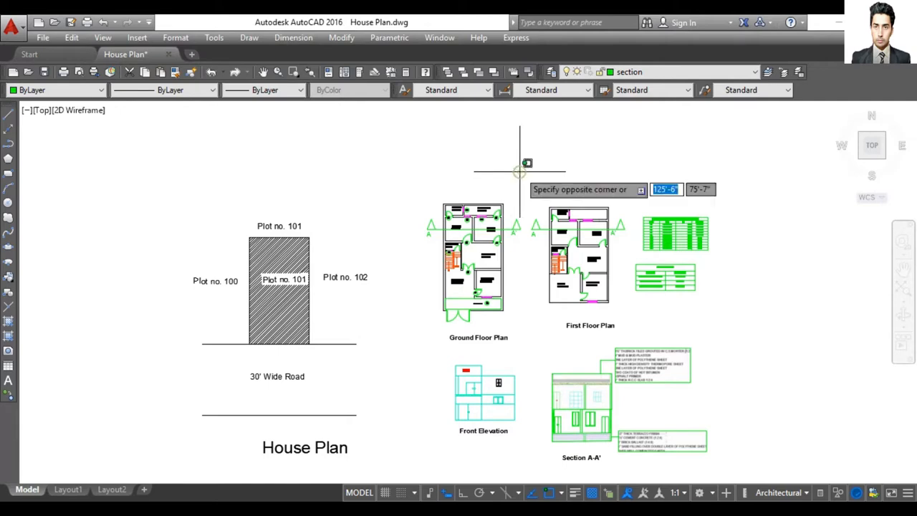
- Copy the ground floor plan with its title from the house plan drawing into a new drawing with the grid turned off
left_click(422, 353)
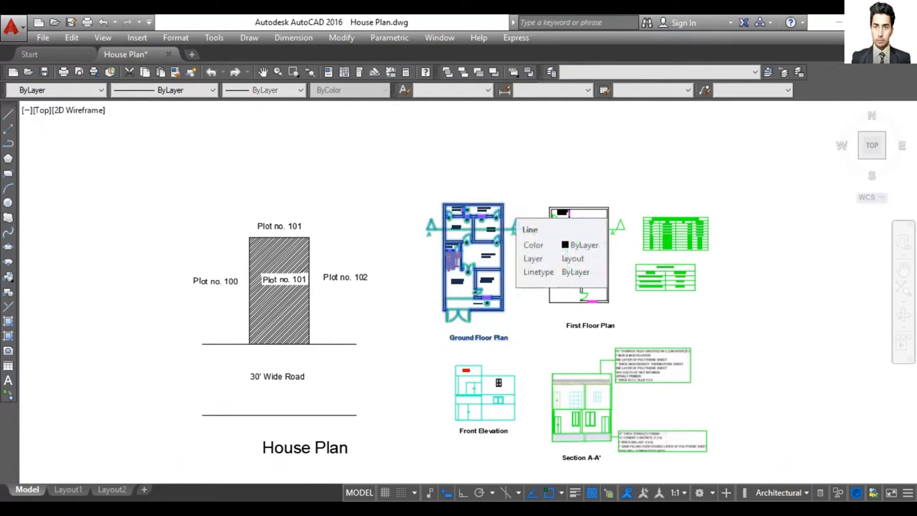
left_click(191, 55)
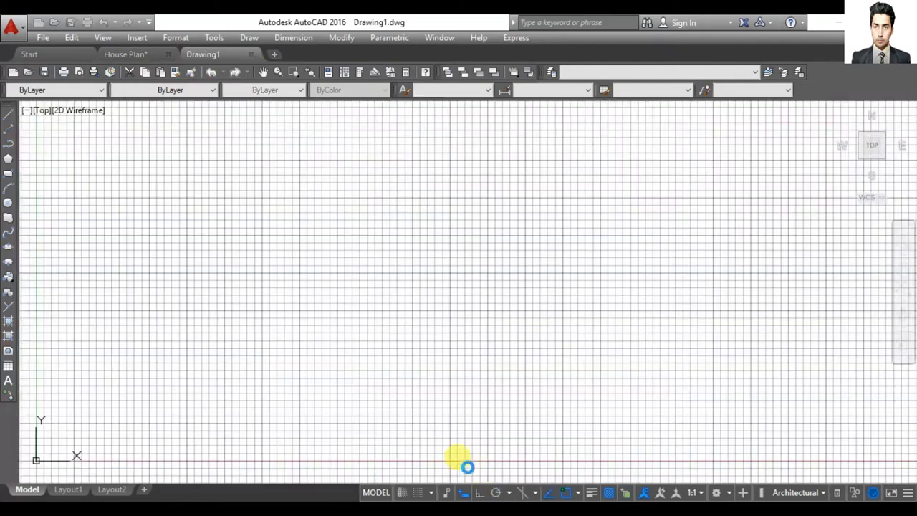
left_click(411, 492)
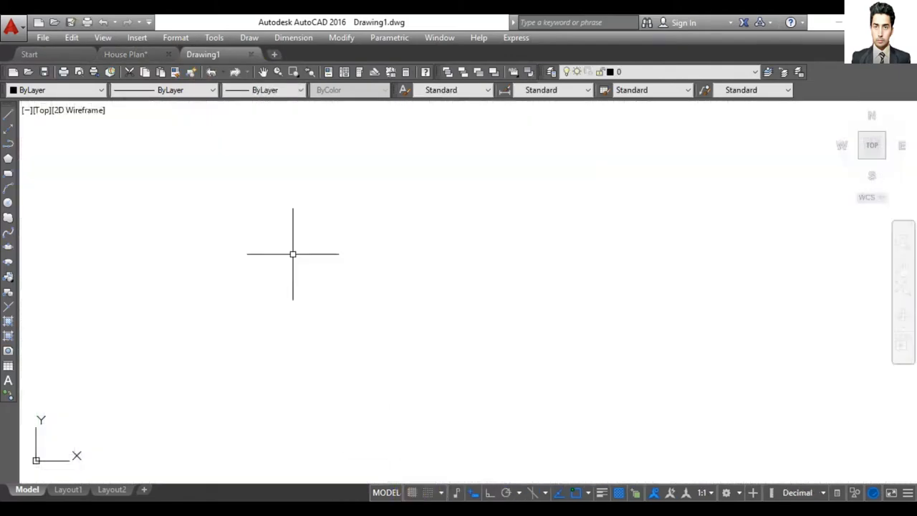
left_click(361, 290)
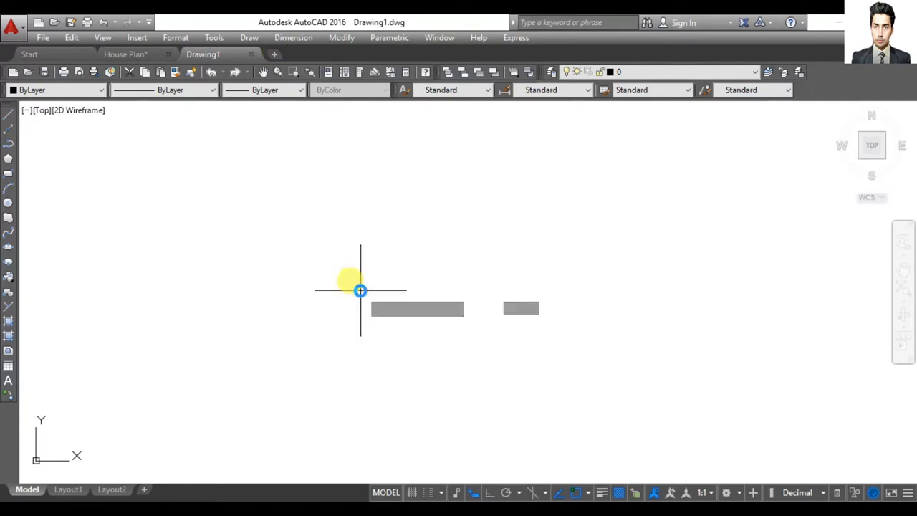
left_click(407, 330)
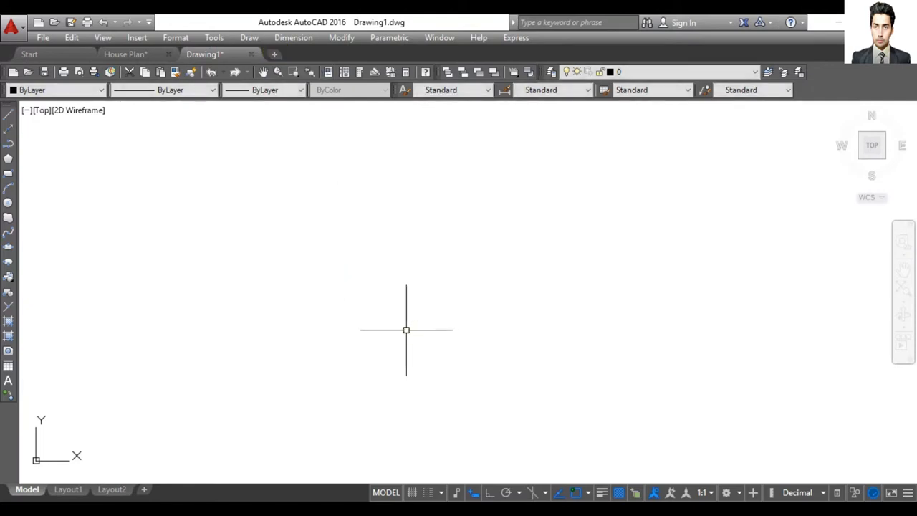
type("z")
key("Return")
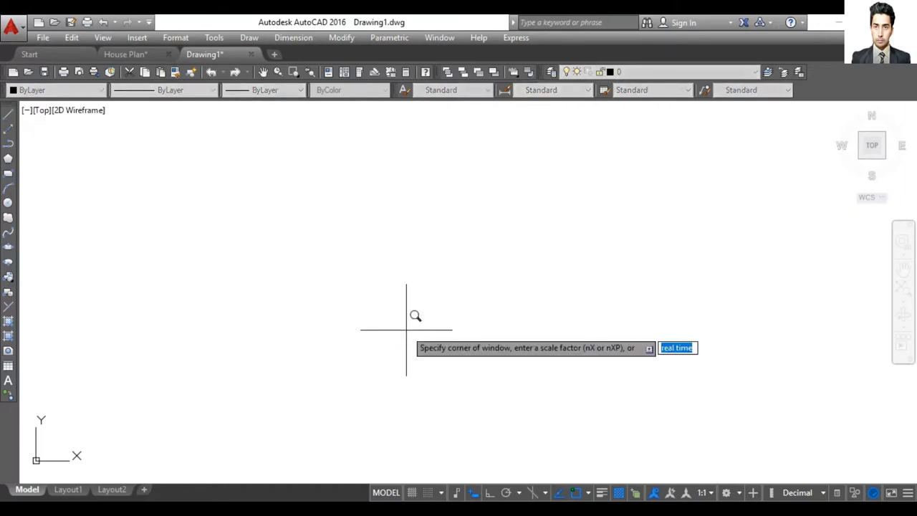
type("e")
key("Return")
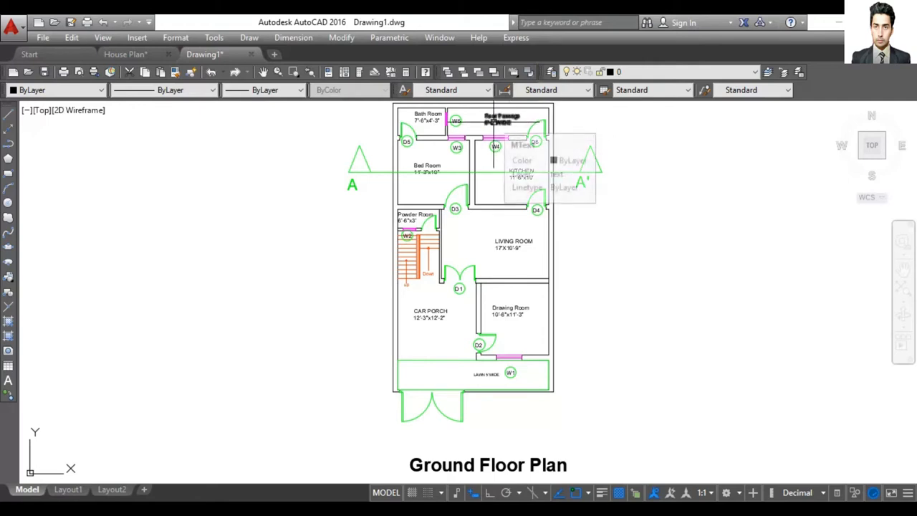
- Select several room labels to identify their layer and turn off the text layer
left_click(428, 121)
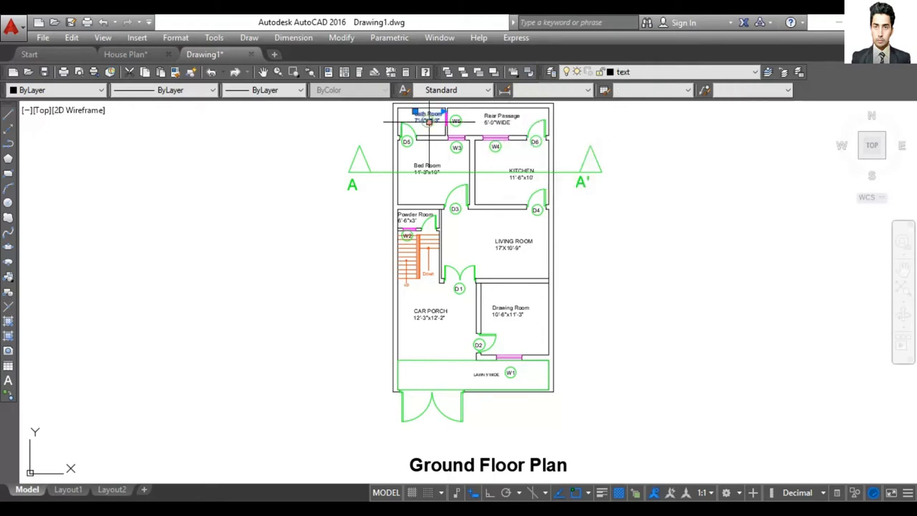
left_click(501, 119)
left_click(433, 165)
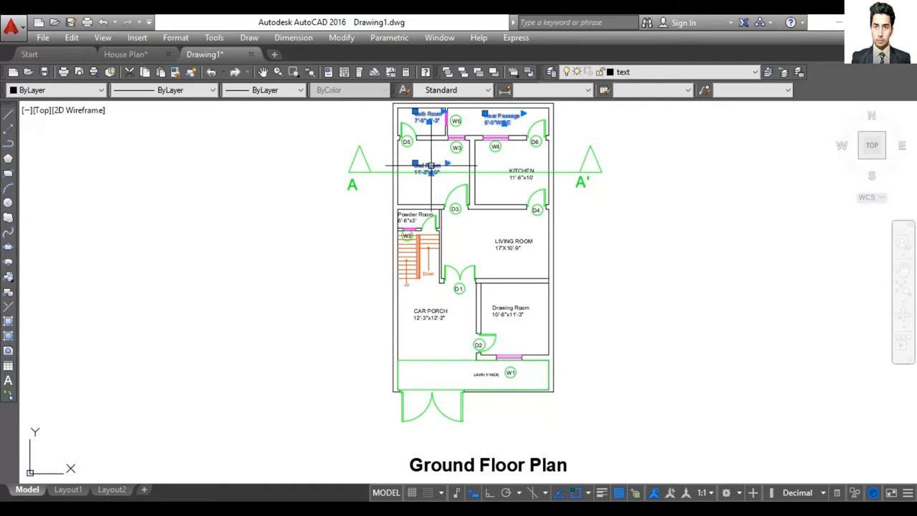
left_click(522, 175)
left_click(511, 246)
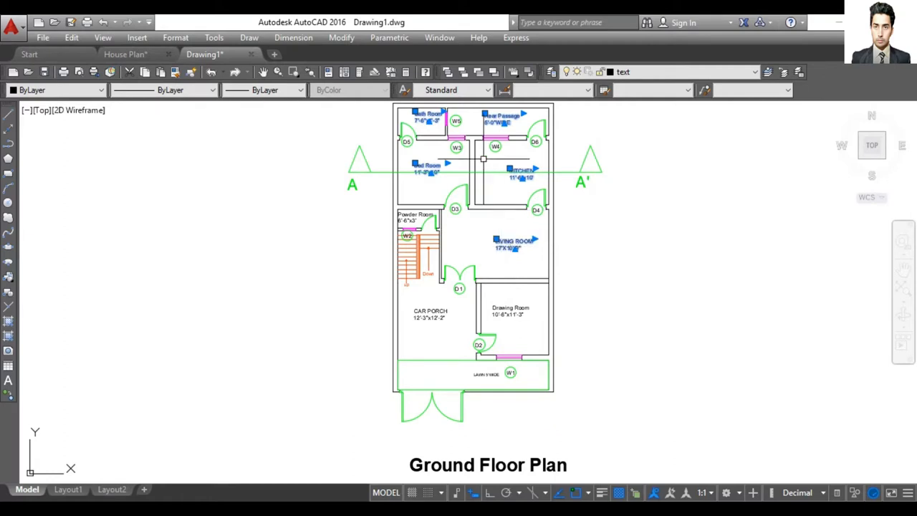
left_click(650, 71)
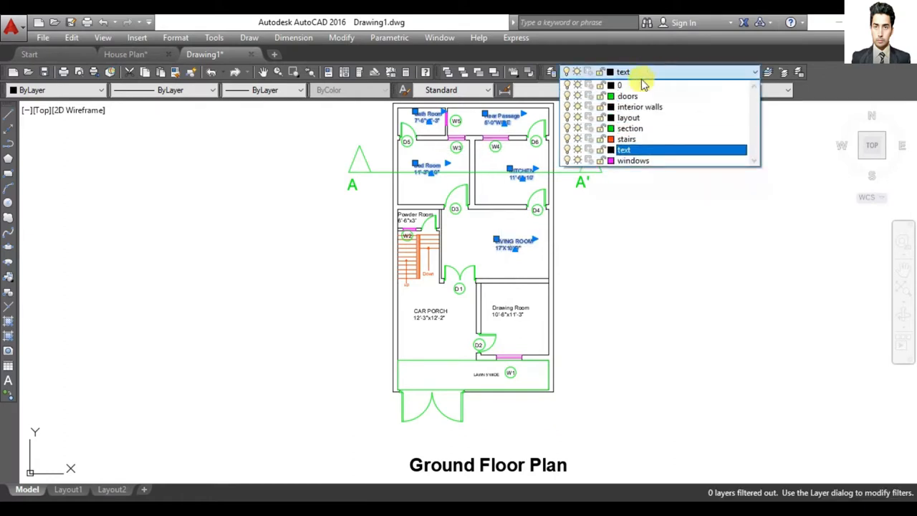
left_click(568, 152)
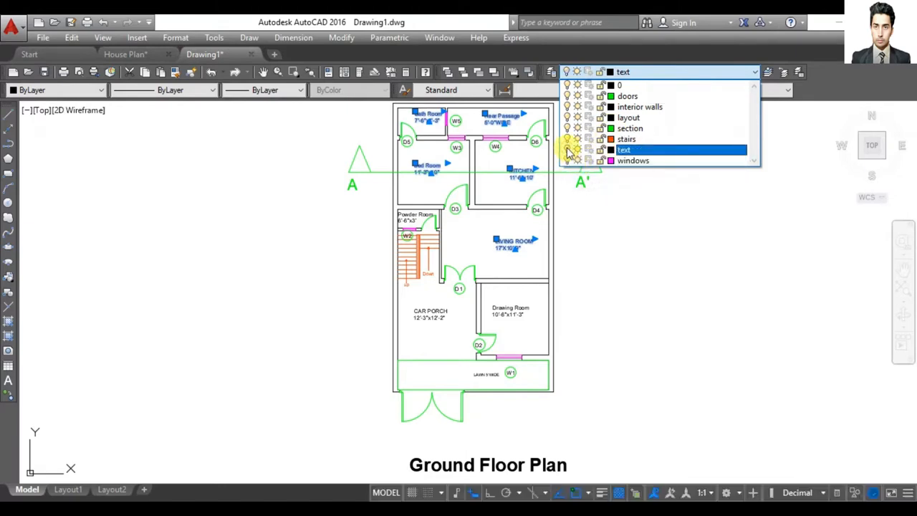
left_click(606, 198)
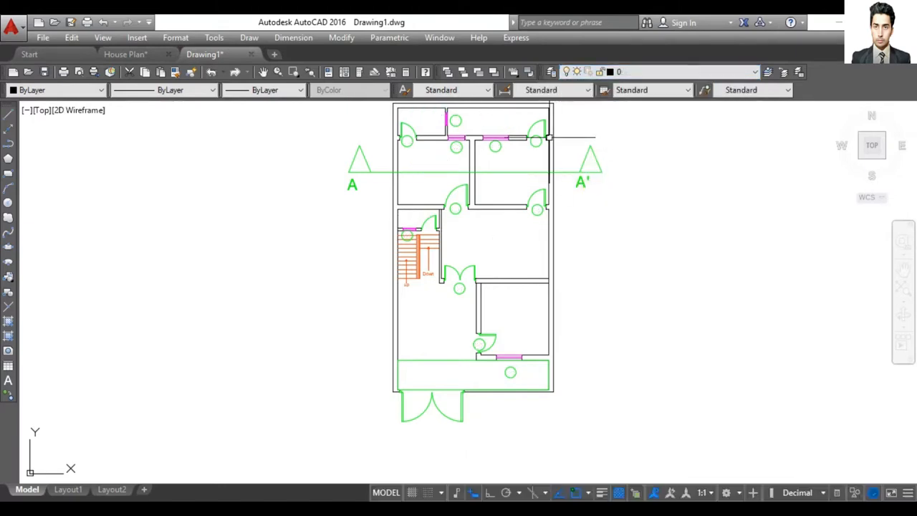
- Turn off the section, stairs and doors layers in the layer properties
left_click(550, 72)
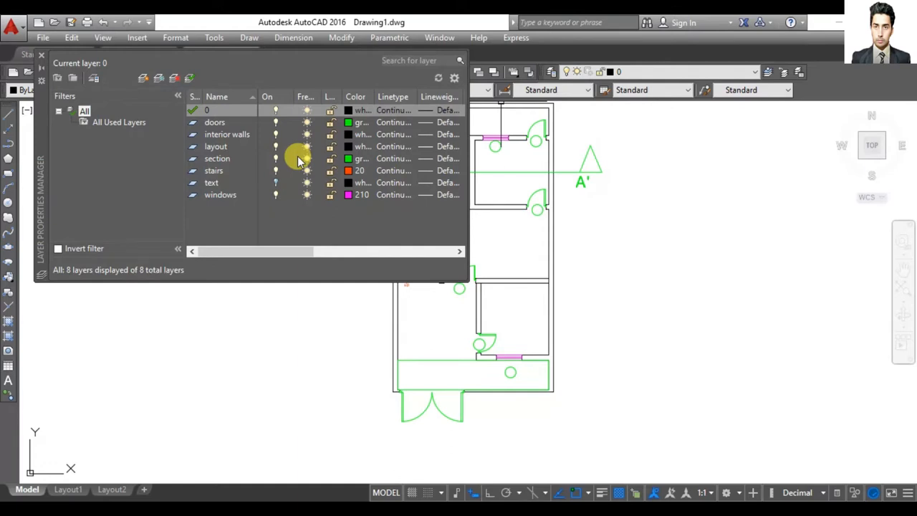
left_click(277, 182)
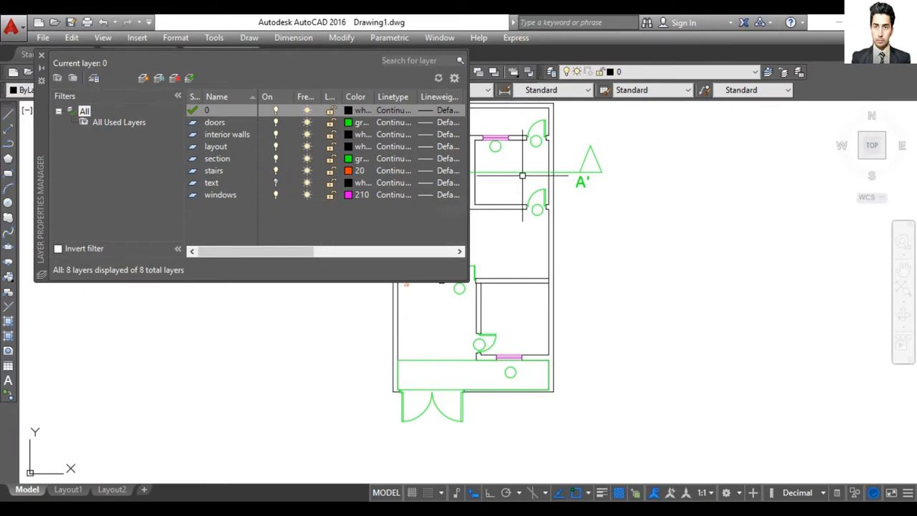
left_click(904, 269)
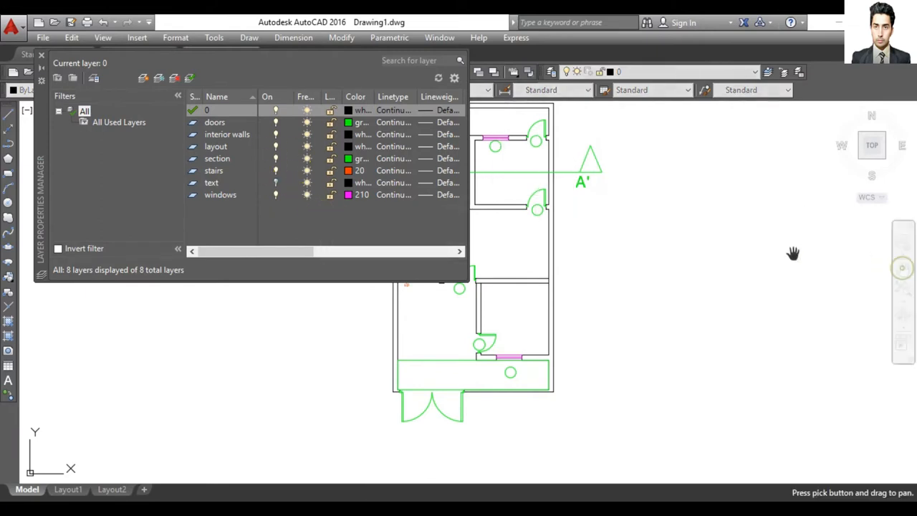
mouse_move(730, 246)
left_mouse_down()
mouse_move(908, 278)
mouse_move(506, 231)
mouse_move(819, 250)
mouse_move(880, 290)
left_mouse_up()
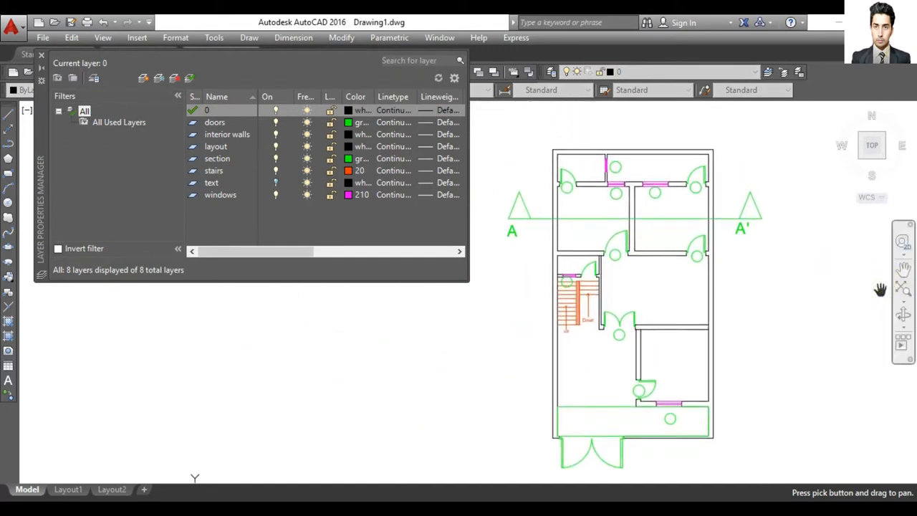
key("Escape")
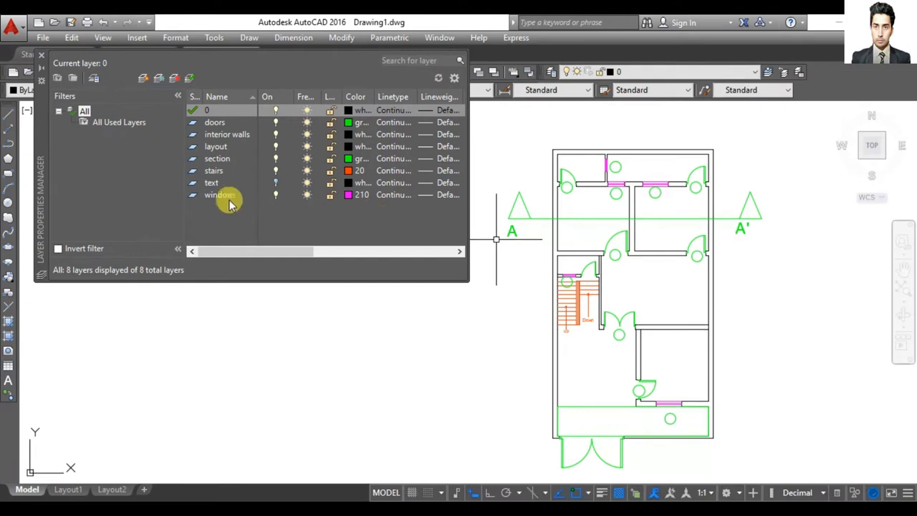
left_click(275, 158)
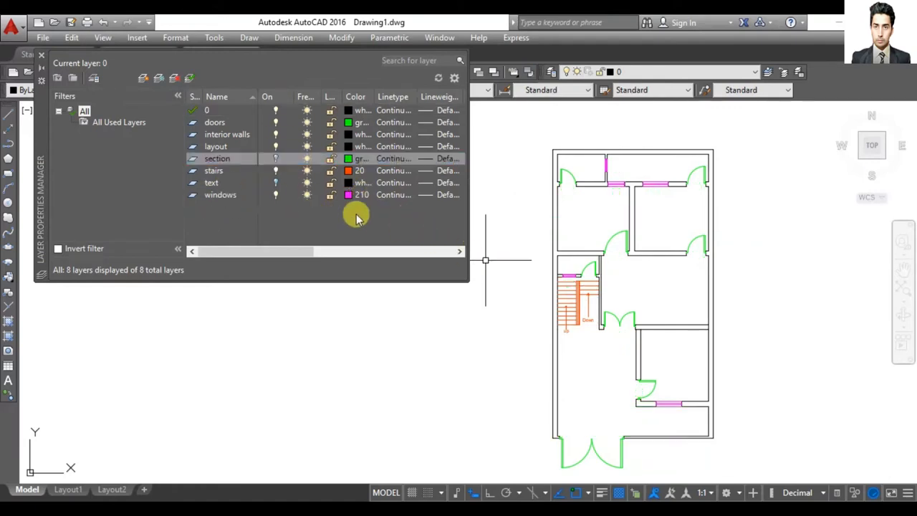
left_click(275, 157)
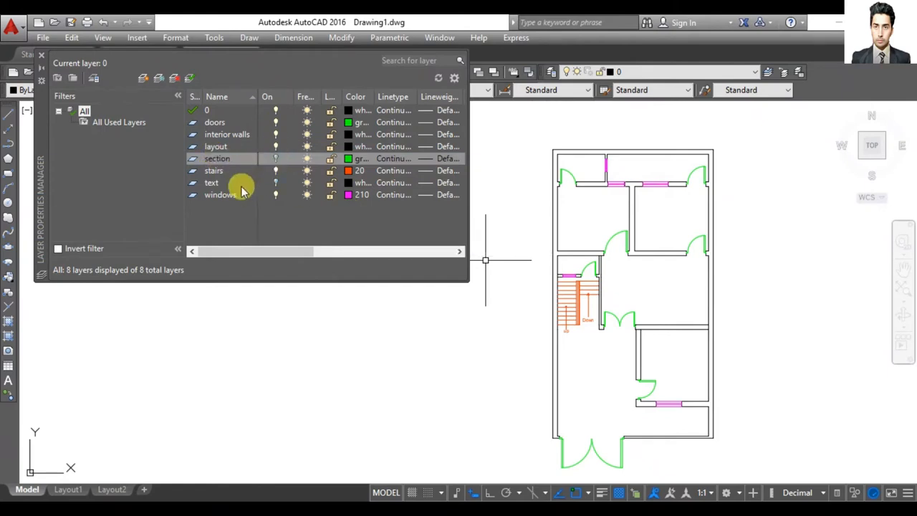
left_click(276, 171)
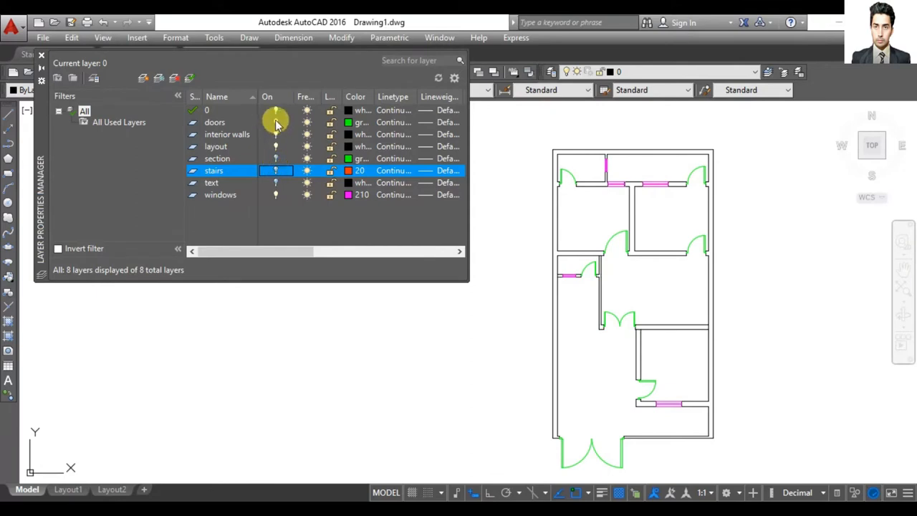
left_click(276, 122)
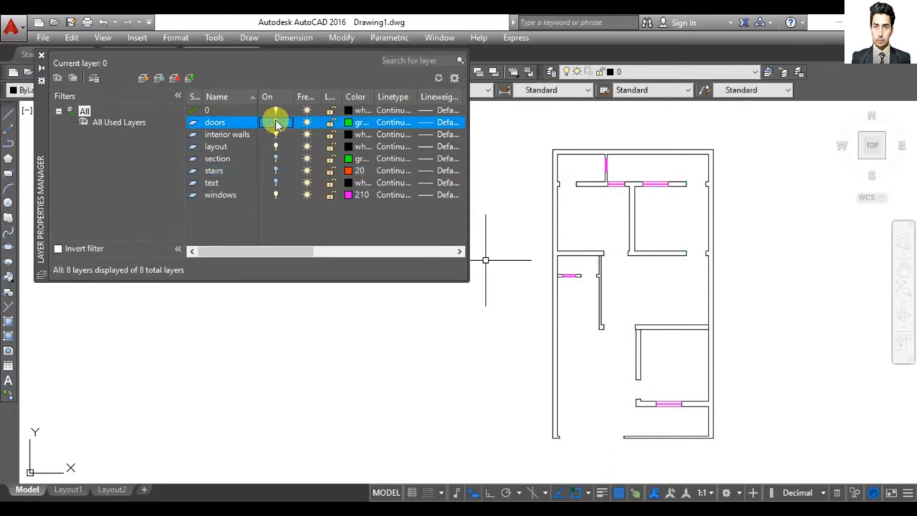
- Select window objects along the plan's upper walls to identify their layer, turn off the windows layer and close the layer properties
left_click(626, 162)
left_click(599, 161)
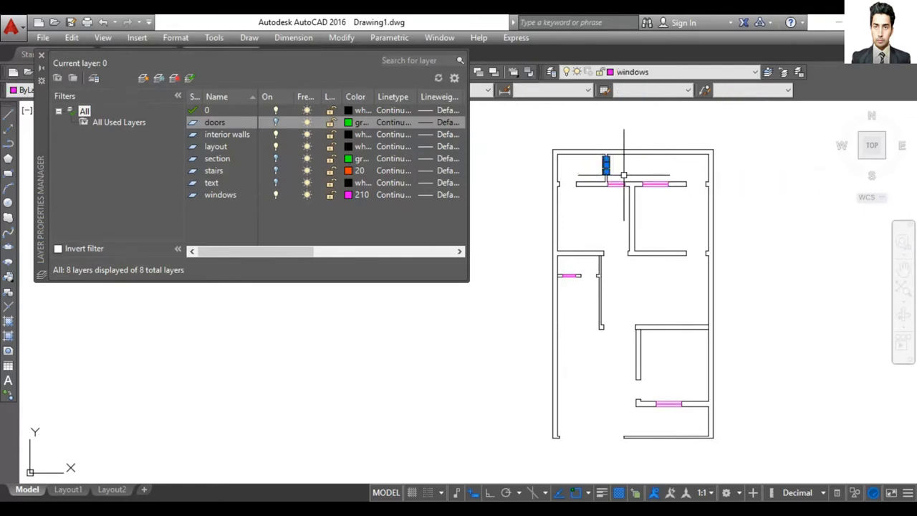
left_click(618, 178)
left_click(616, 199)
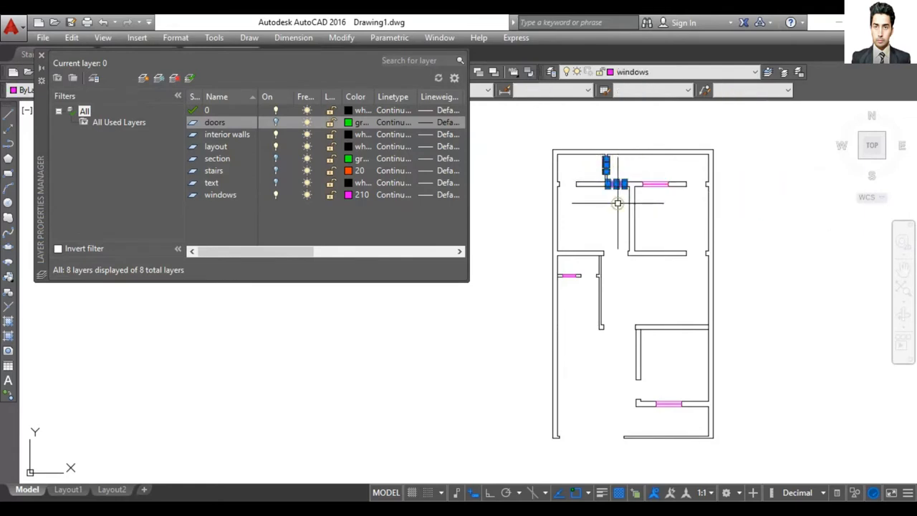
left_click(658, 173)
left_click(660, 205)
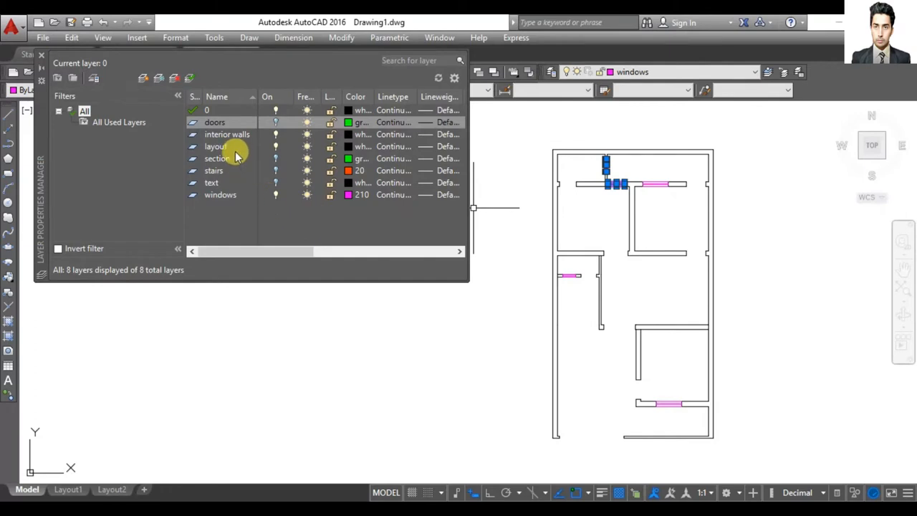
left_click(276, 195)
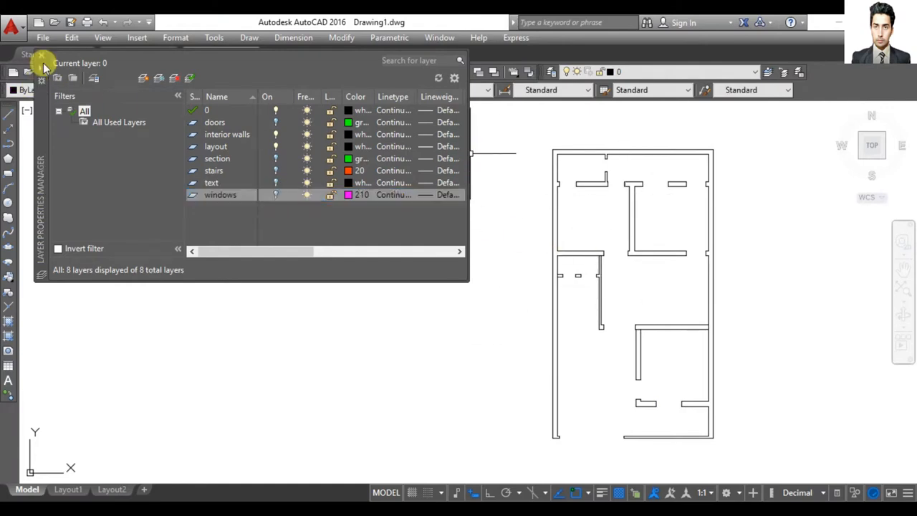
left_click(43, 57)
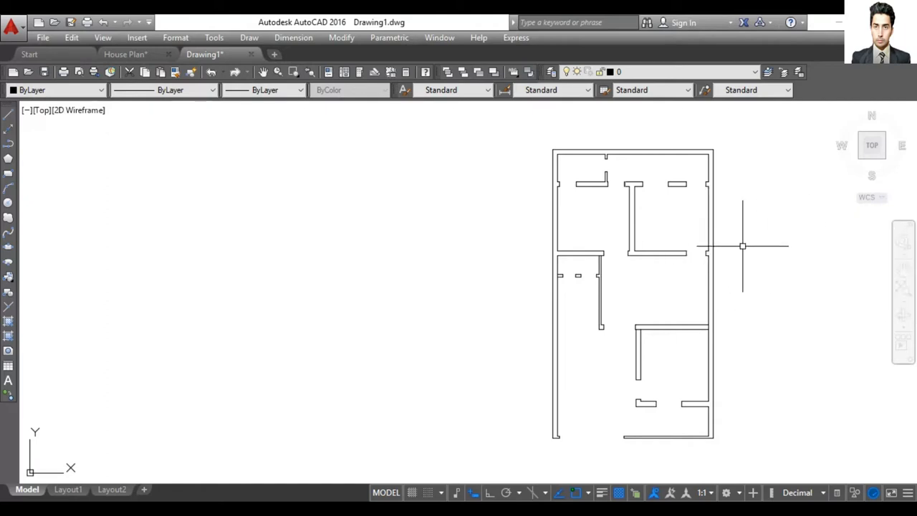
- Extend the right side line of the short upper partition stub through the plan's top outer wall, using all objects as boundaries
left_click(895, 270)
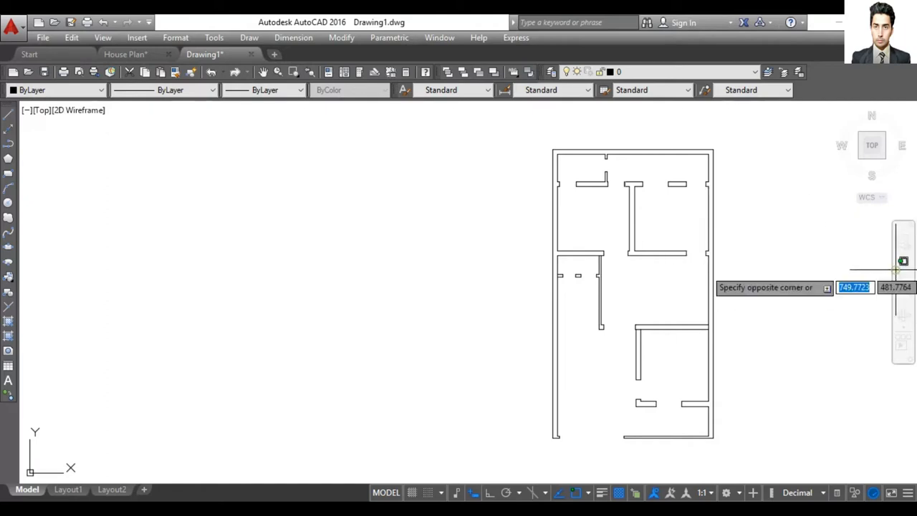
left_click(812, 284)
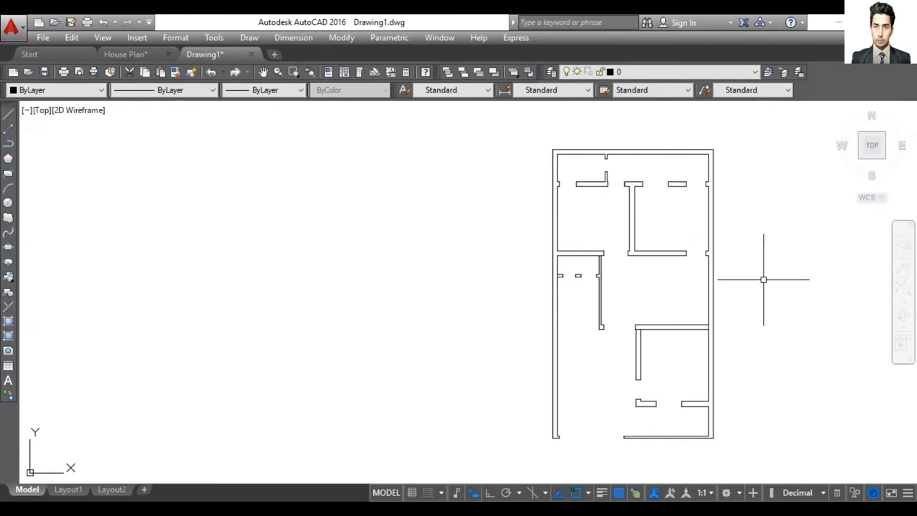
type("p")
key("Return")
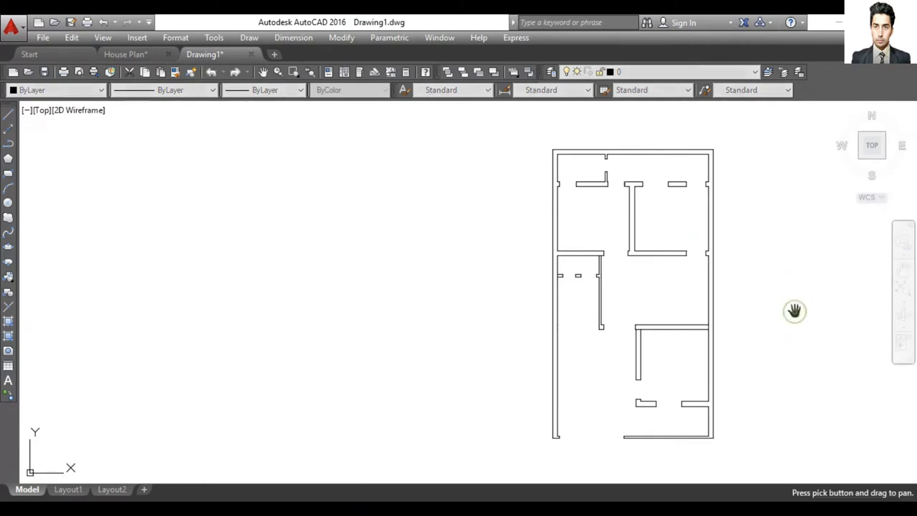
left_click_drag(795, 310, 567, 249)
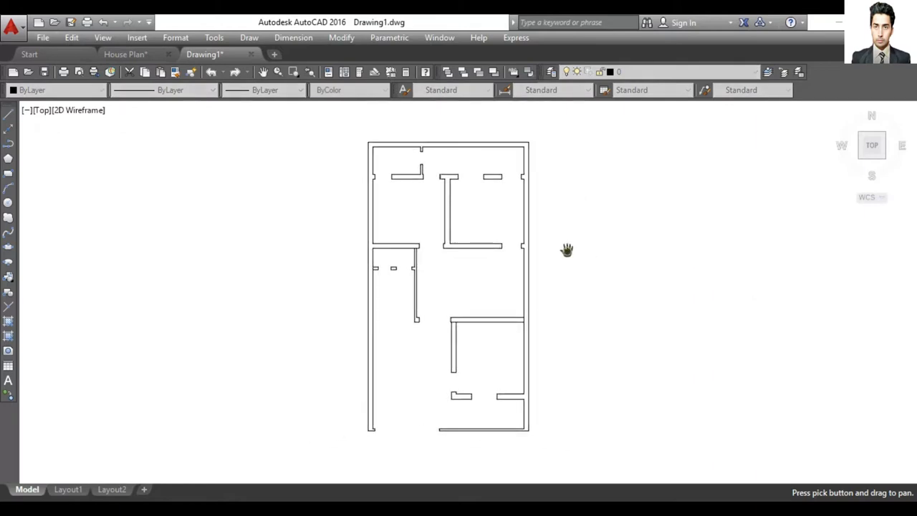
key("Escape")
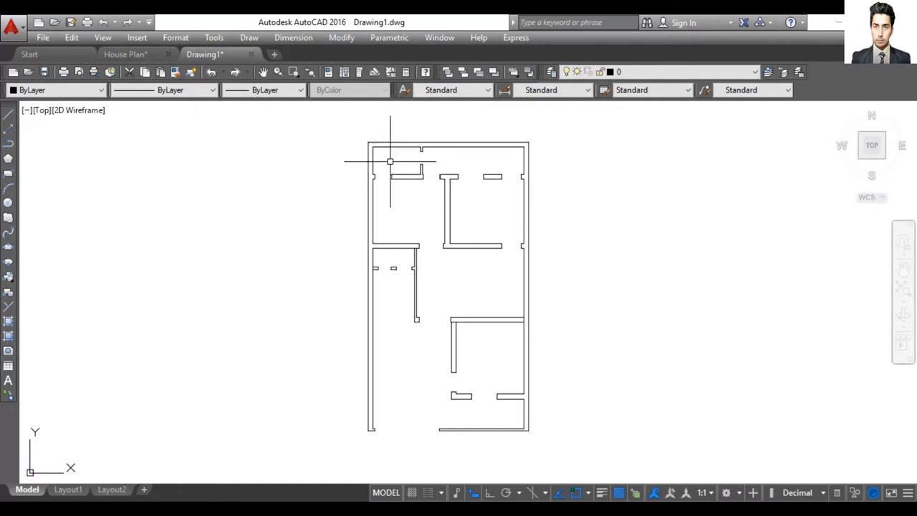
scroll(390, 161, "up", 2)
scroll(390, 161, "down", 2)
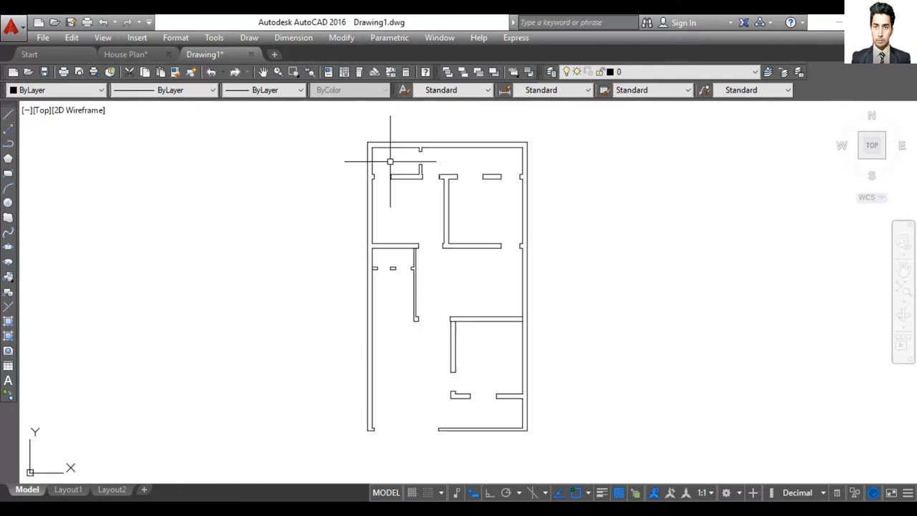
type("EX")
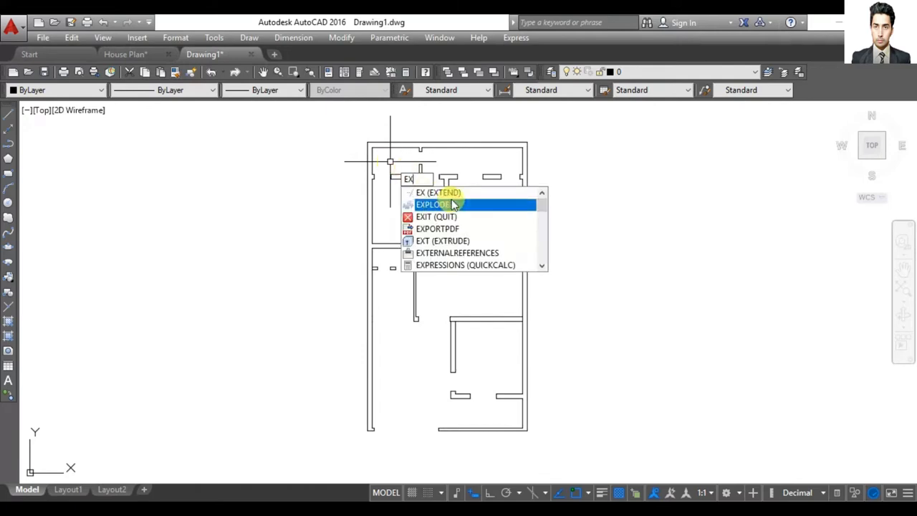
key("Return")
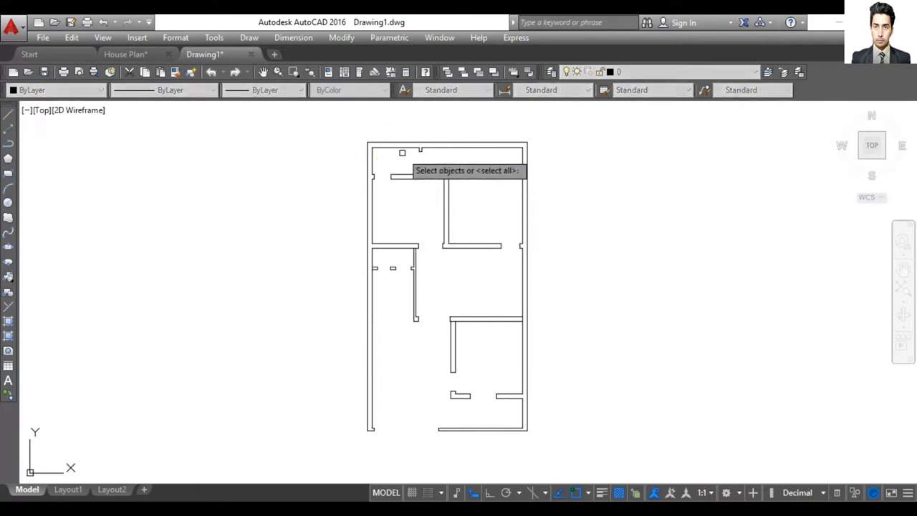
key("Return")
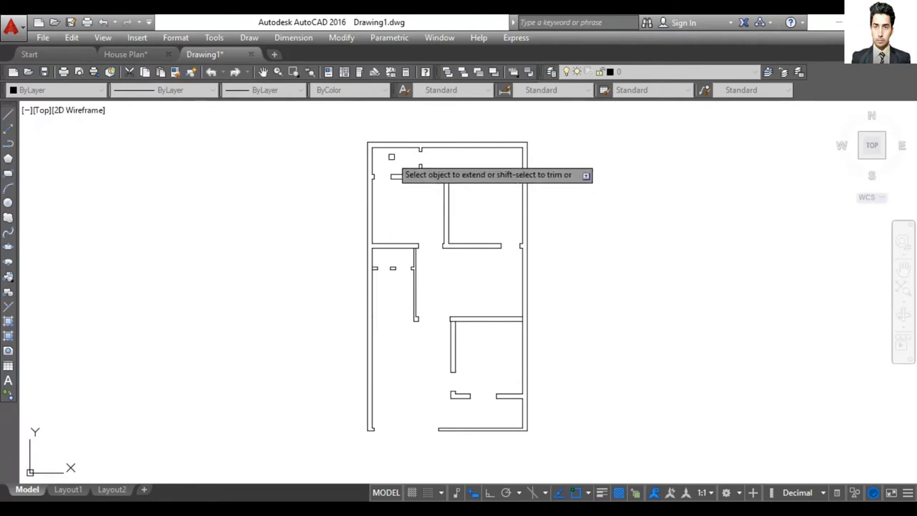
scroll(428, 148, "up", 4)
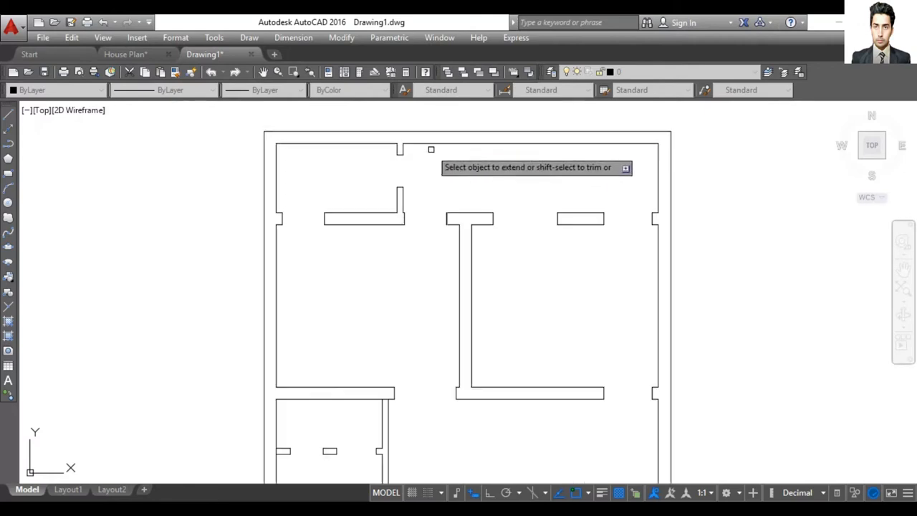
left_click(399, 150)
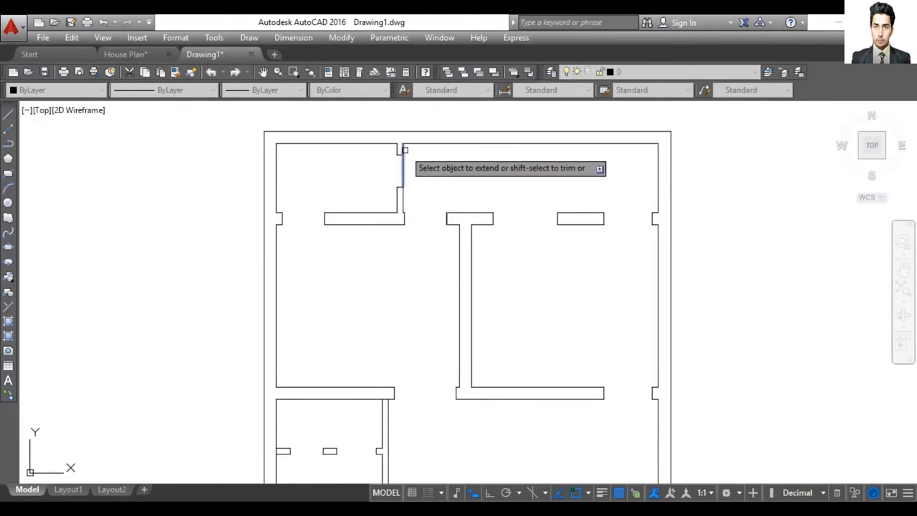
left_click(404, 149)
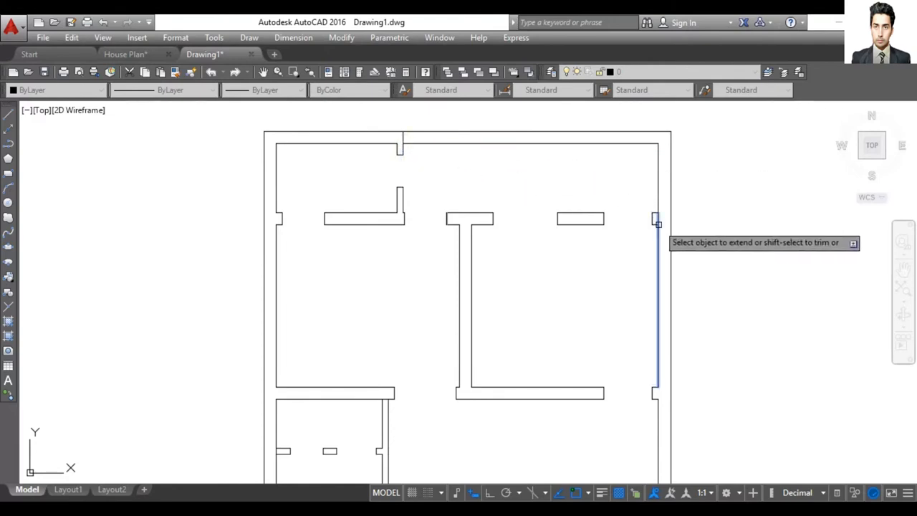
- Extend the lower edge lines of the wall stubs at both ends of the upper cross wall to the outer wall faces
scroll(657, 223, "up", 2)
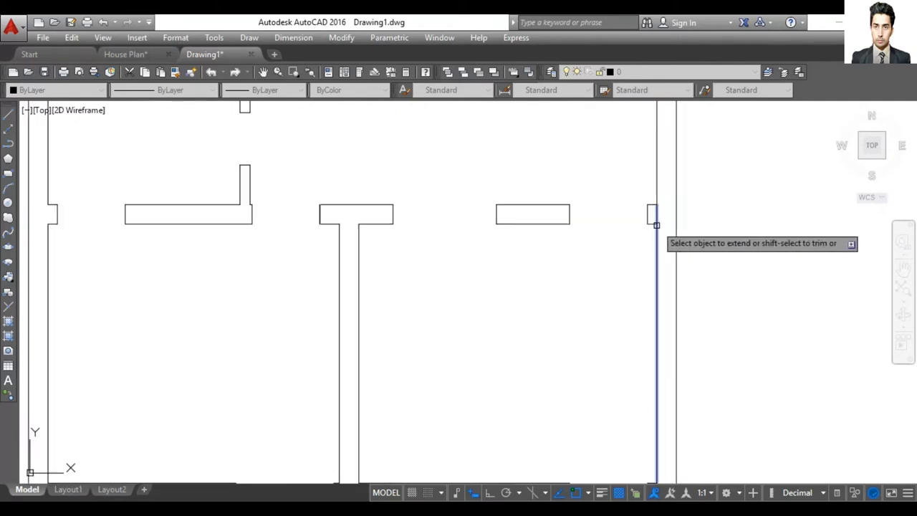
left_click(652, 225)
left_click(651, 204)
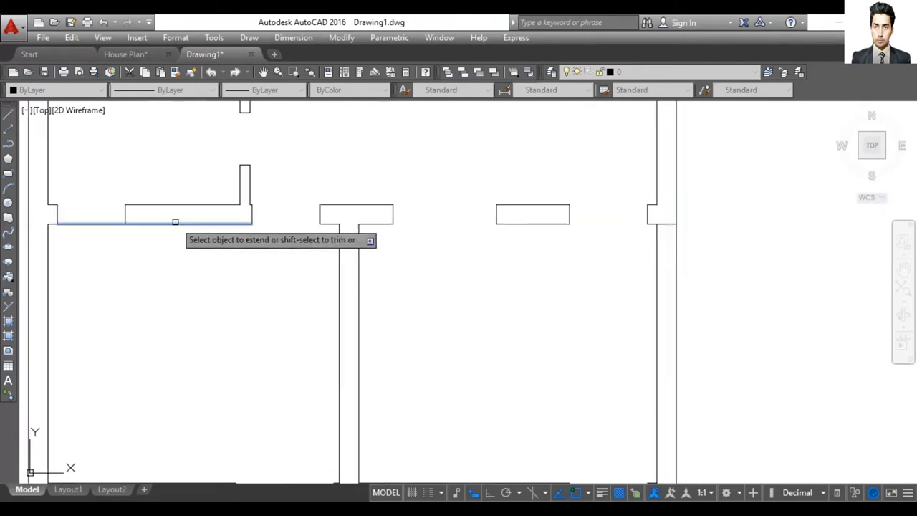
left_click(51, 224)
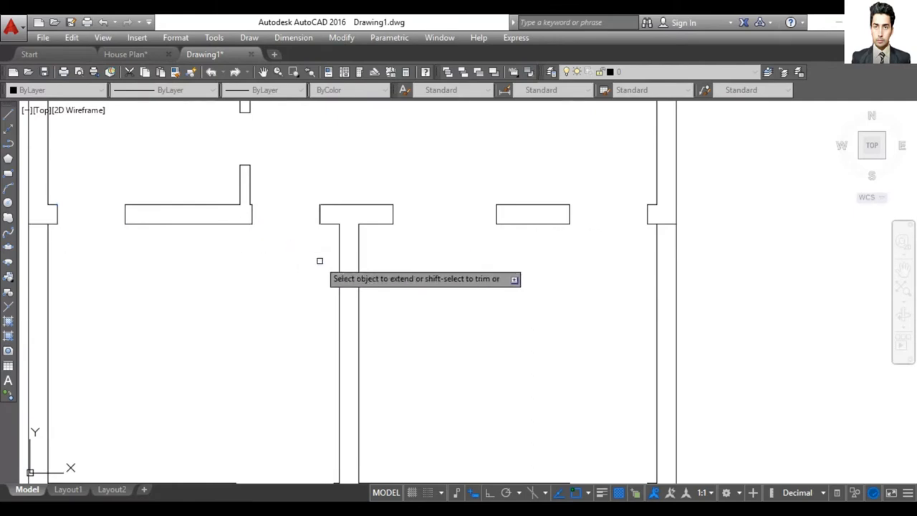
- Extend the lower edge lines of the middle cross walls and the lower room's top wall to the outer wall faces
scroll(319, 260, "down", 3)
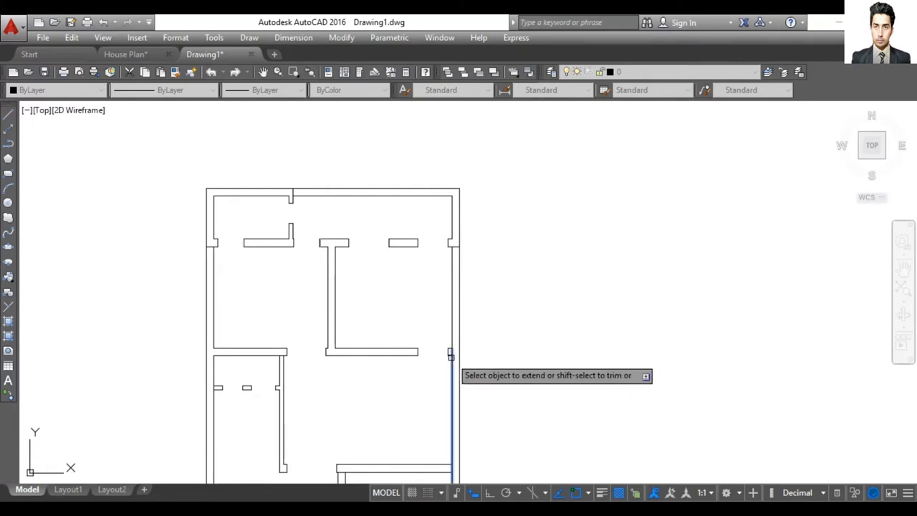
scroll(450, 355, "up", 3)
scroll(449, 354, "up", 2)
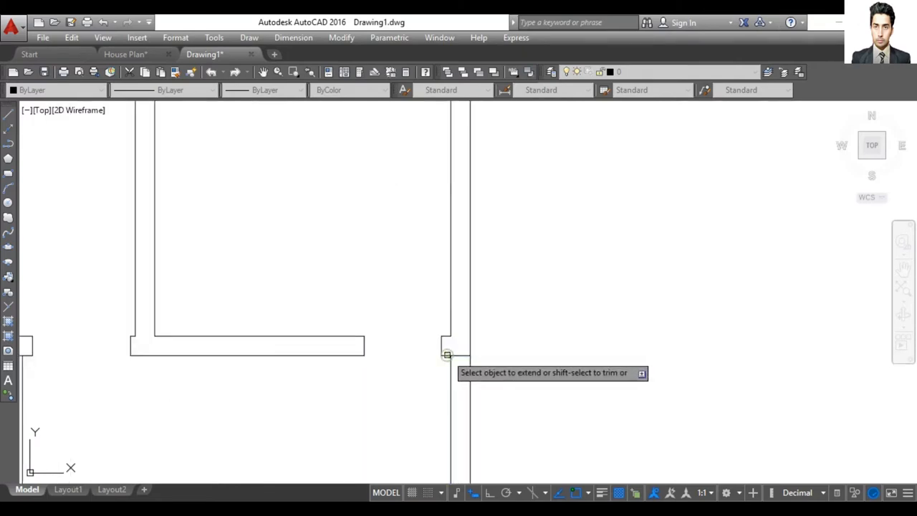
left_click(447, 354)
scroll(578, 350, "down", 4)
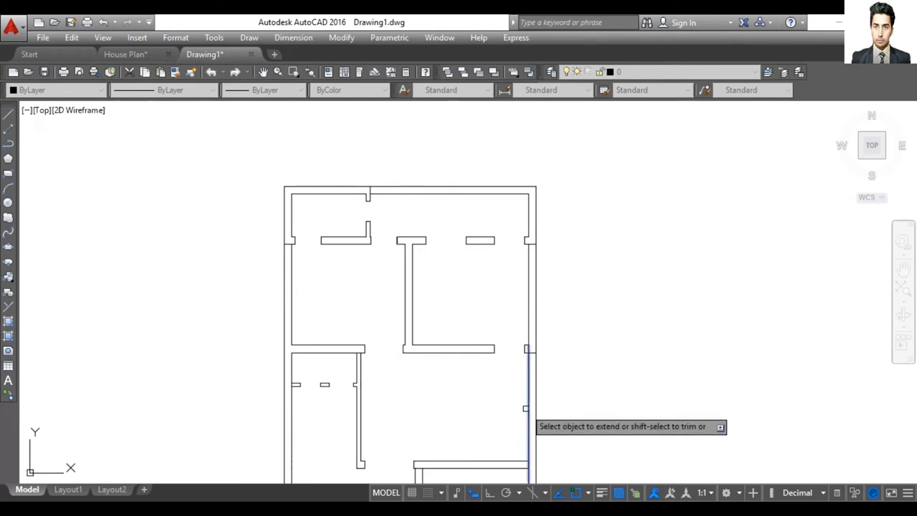
left_click(296, 353)
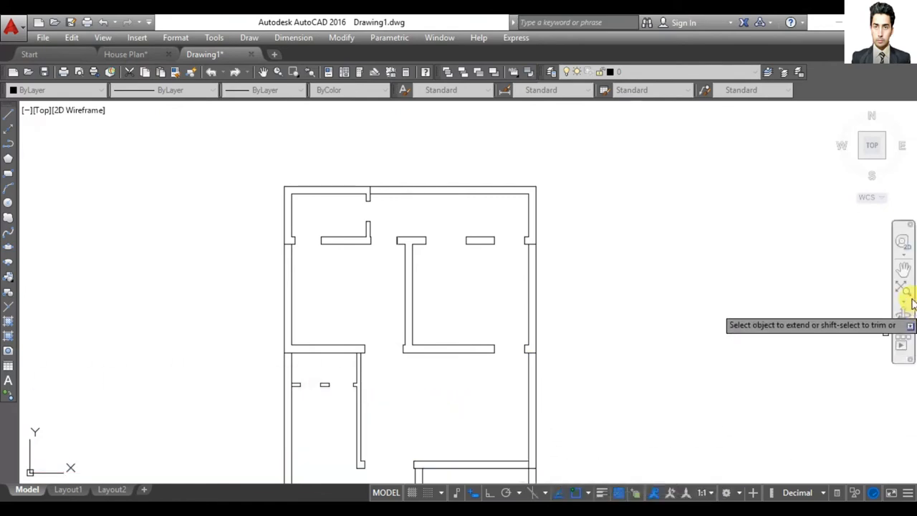
- Extend the lower edge line of the lower room's bottom wall to the right outer wall face and end the Extend command
left_click(902, 268)
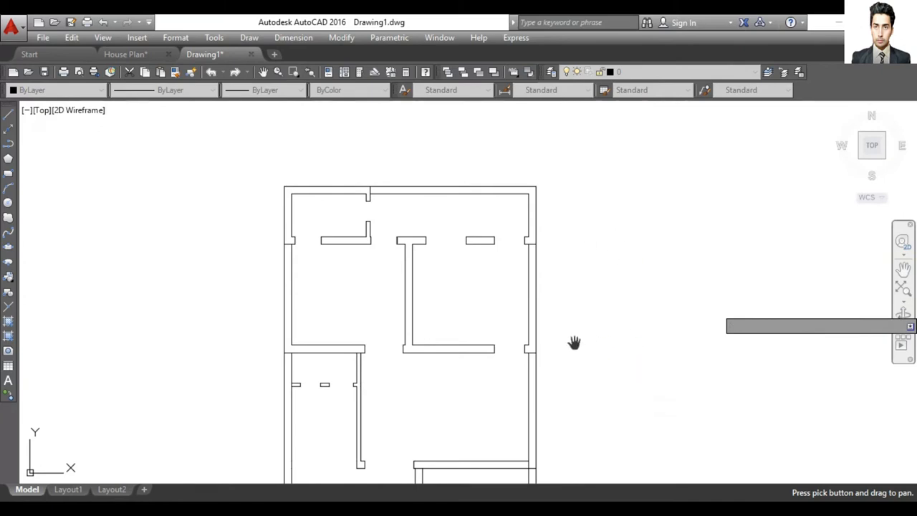
left_click_drag(574, 342, 597, 175)
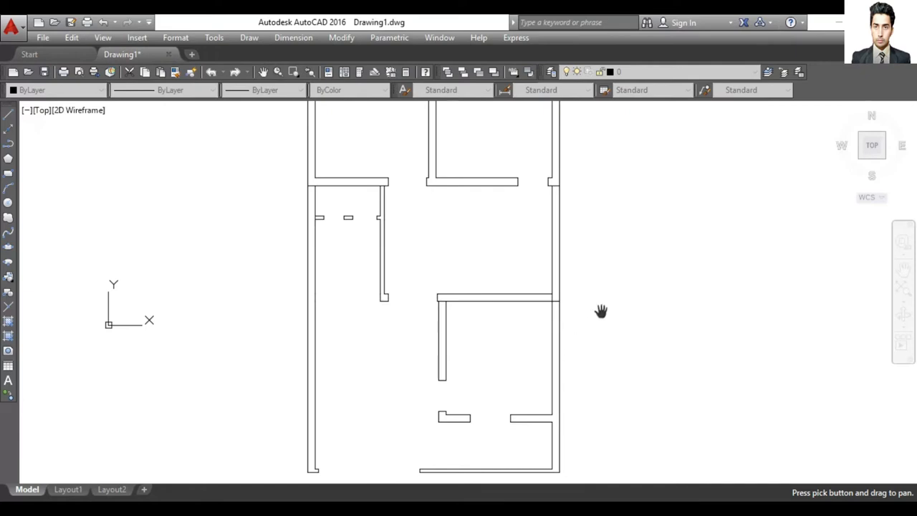
left_click_drag(623, 352, 618, 232)
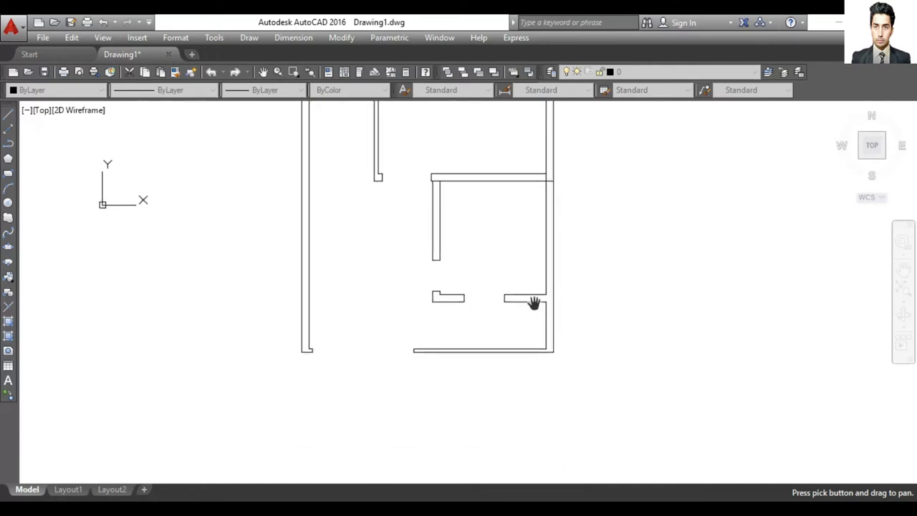
key("Escape")
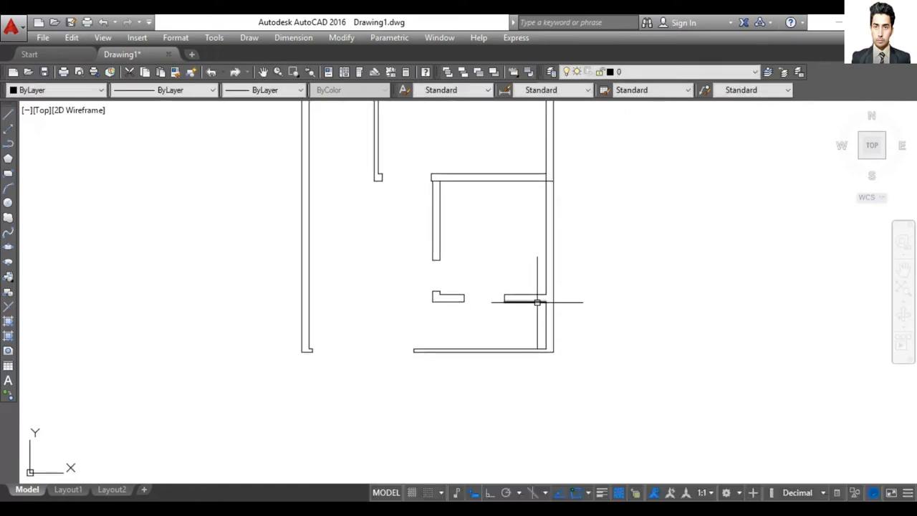
type("ex")
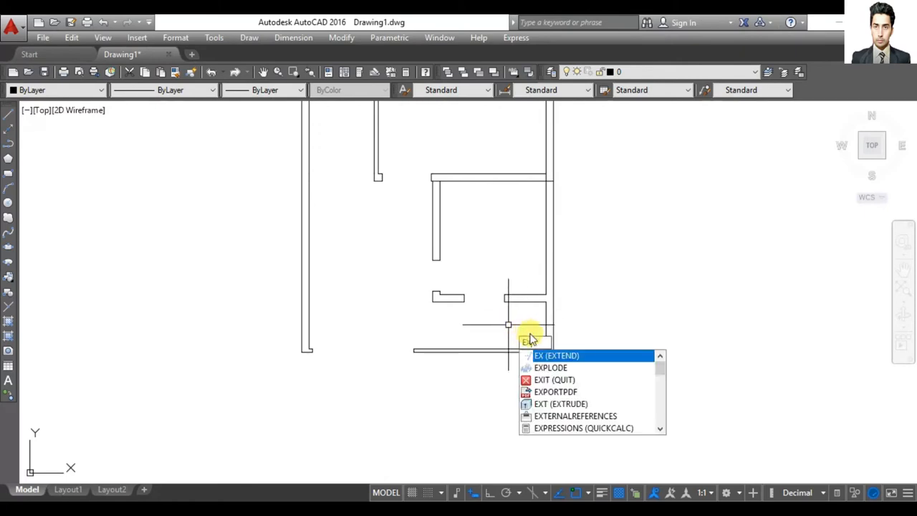
left_click(551, 356)
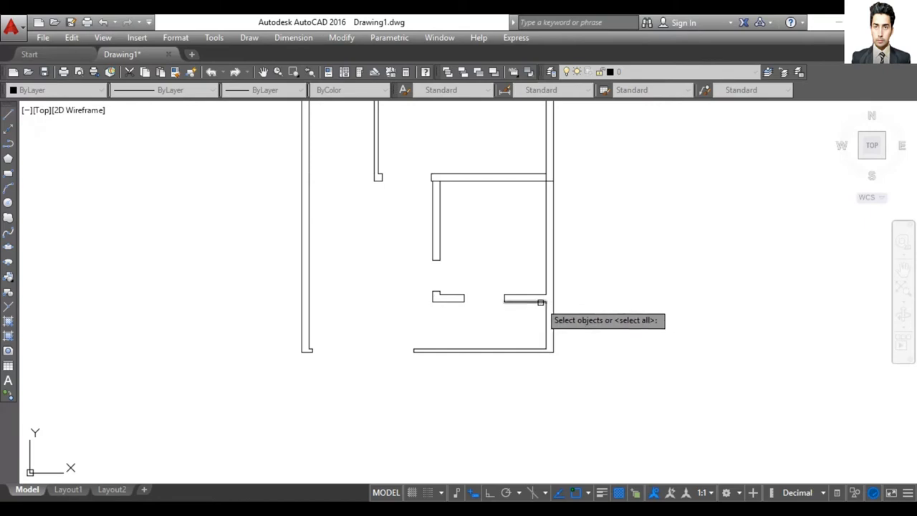
key("Return")
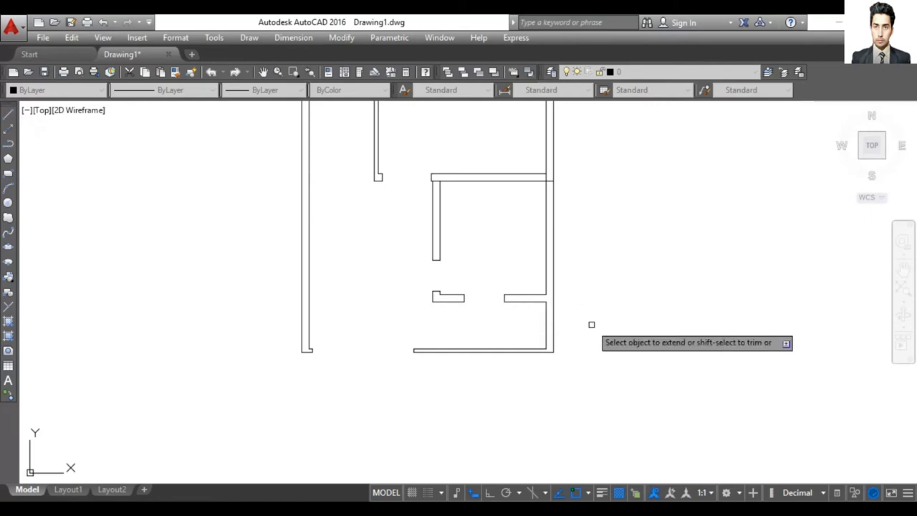
left_click(537, 302)
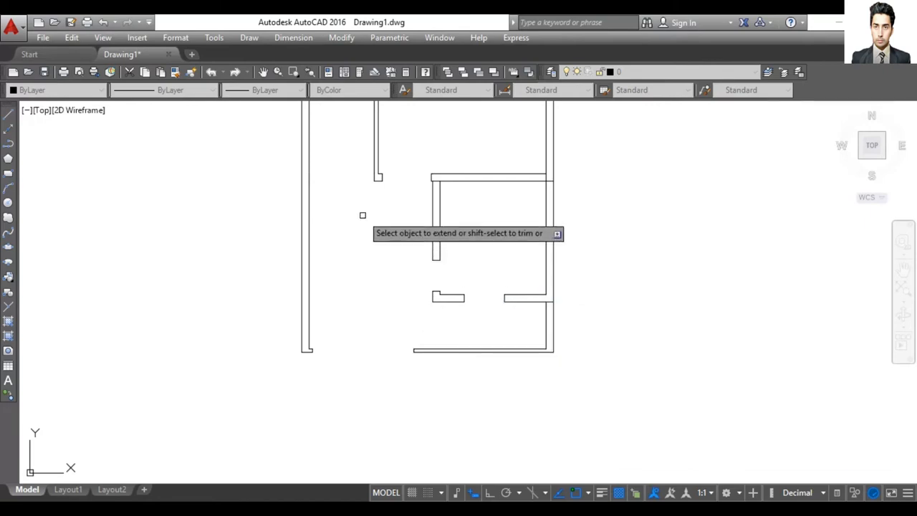
scroll(363, 215, "down", 2)
scroll(362, 215, "down", 1)
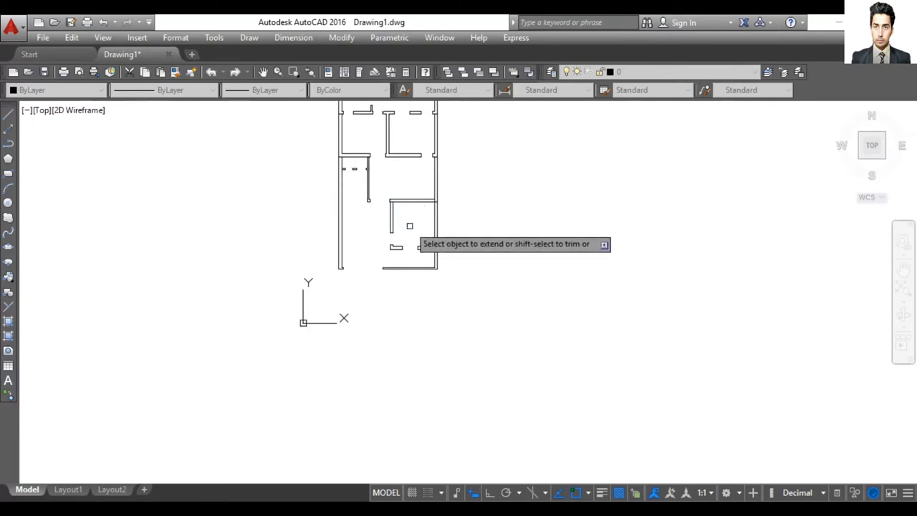
scroll(409, 225, "down", 1)
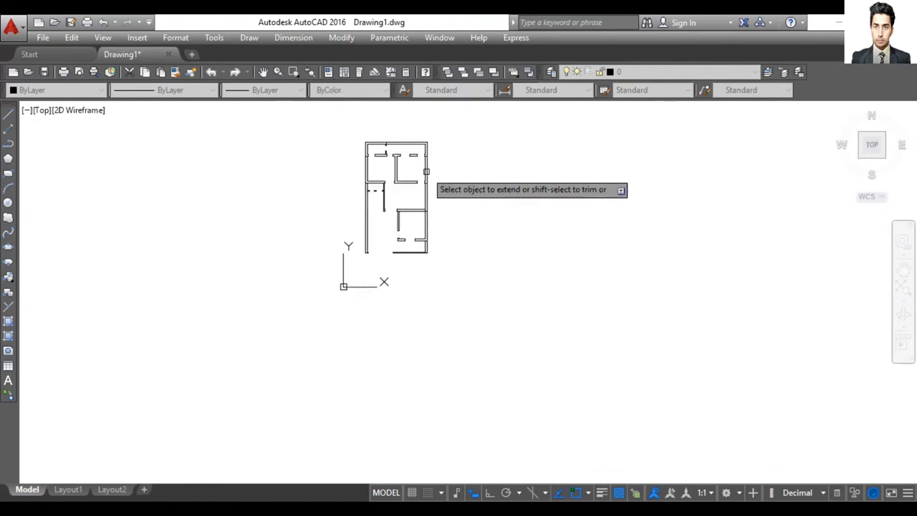
scroll(324, 141, "up", 3)
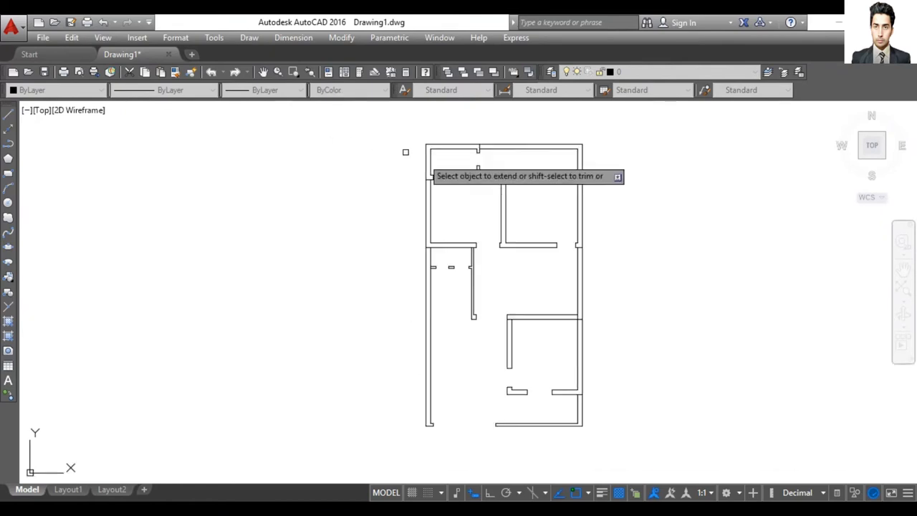
key("Escape")
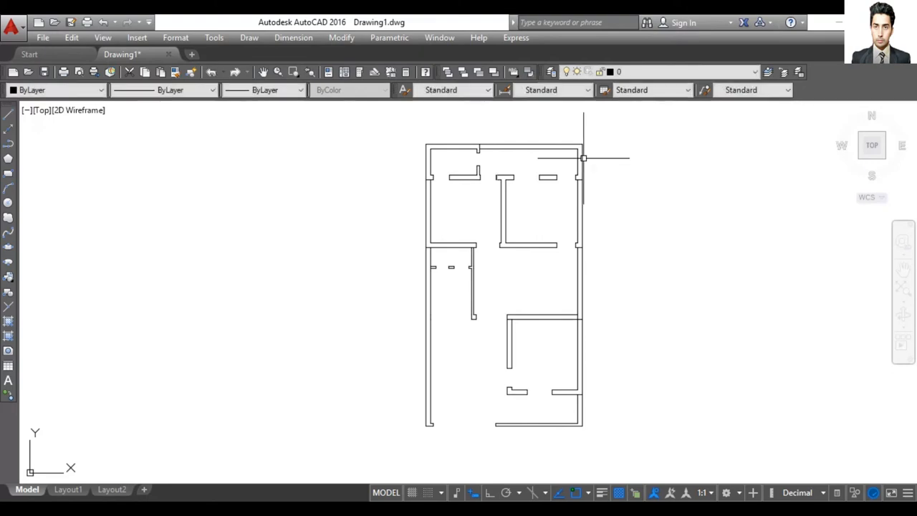
- Create a polyline boundary from an internal point in the upper-left corner segment of the outer wall, with island detection on
type("BO")
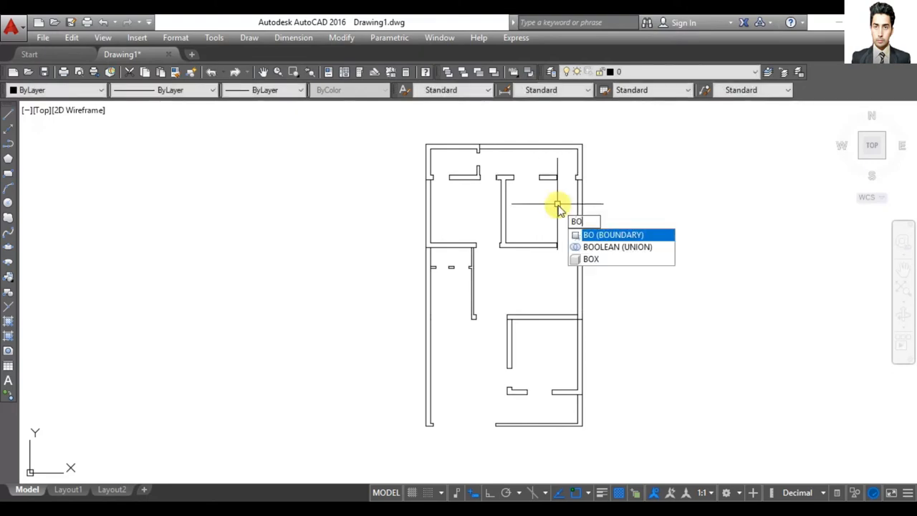
left_click(616, 235)
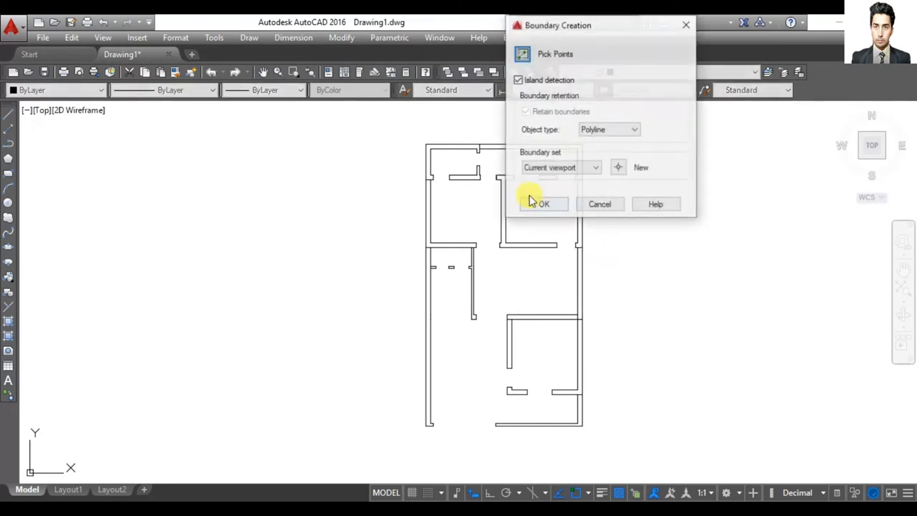
left_click(526, 54)
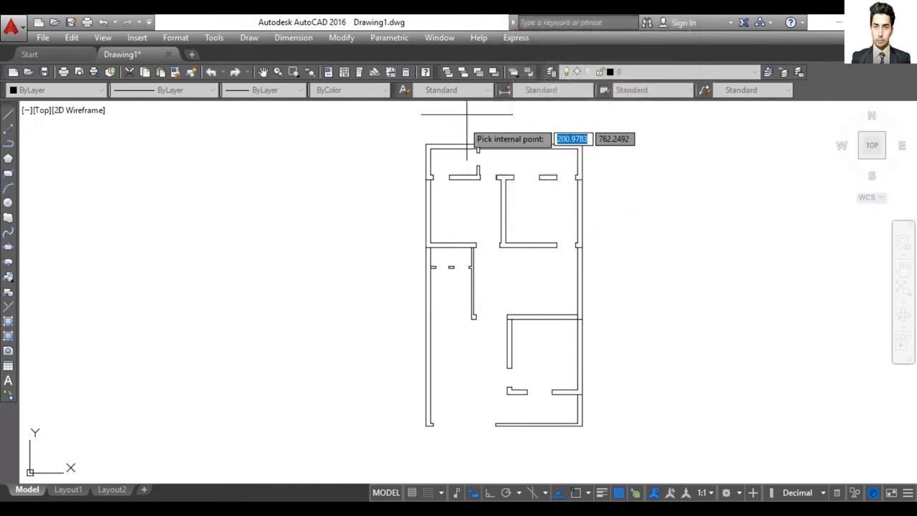
left_click(438, 139)
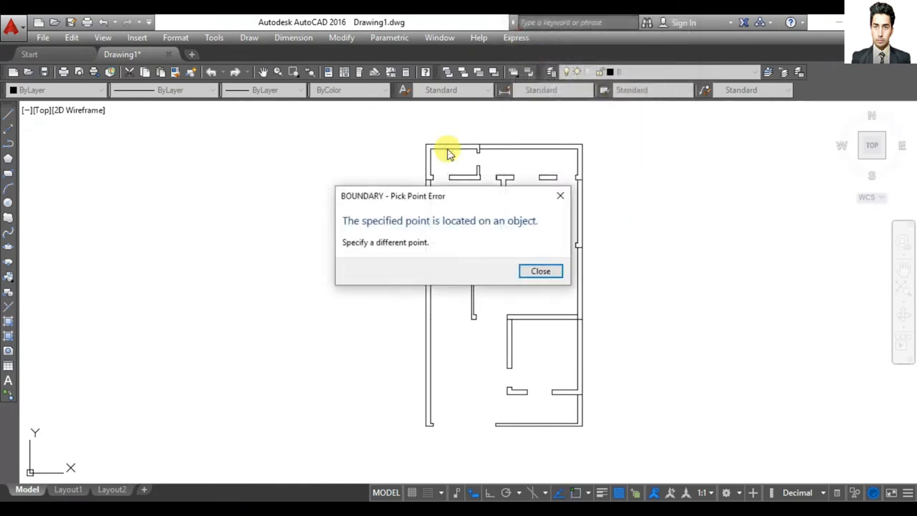
left_click(542, 274)
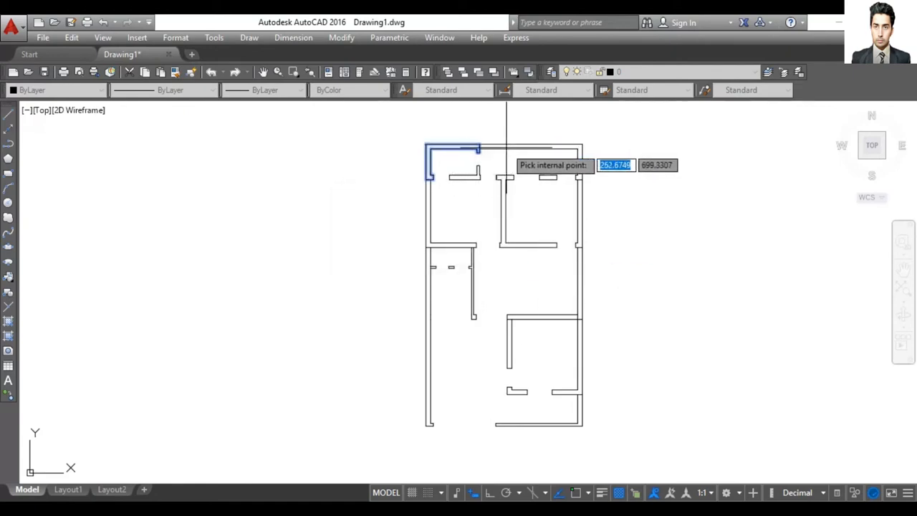
key("Return")
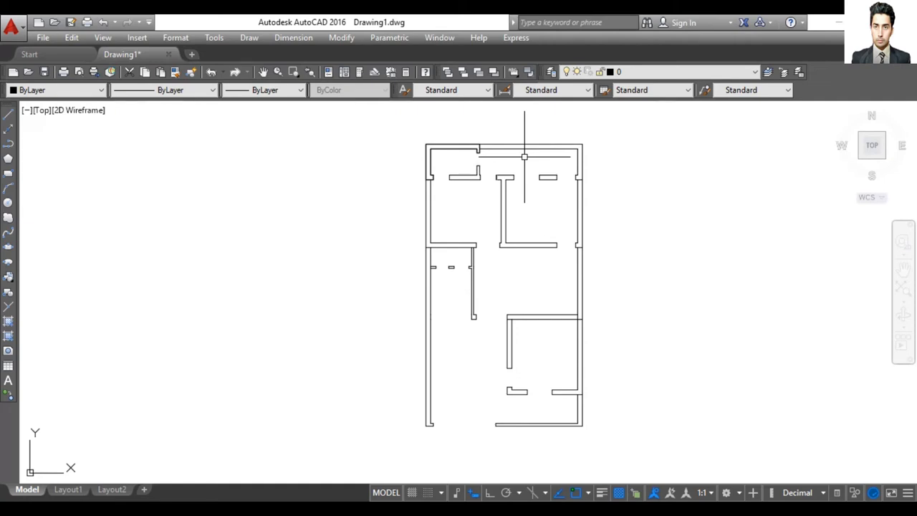
- Create polyline boundaries inside the upper-right corner segment of the outer wall and the right outer wall segment directly below it
key("Return")
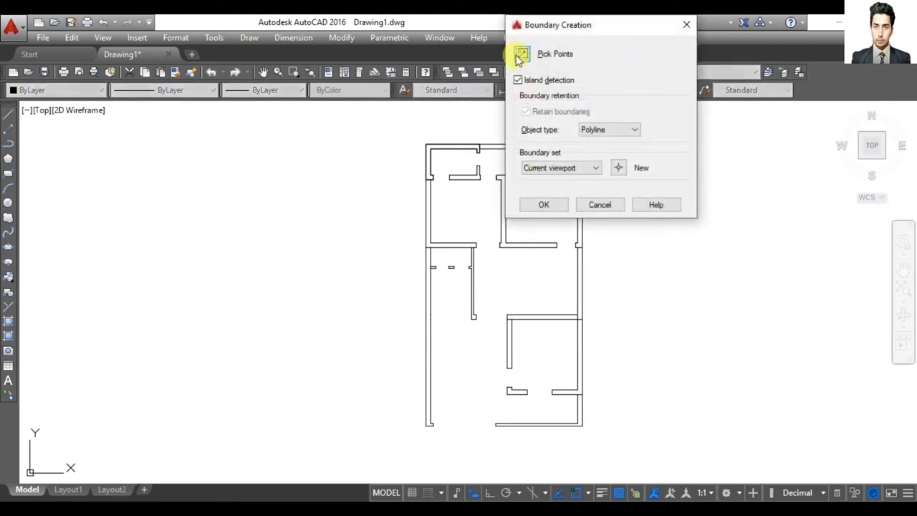
left_click(519, 55)
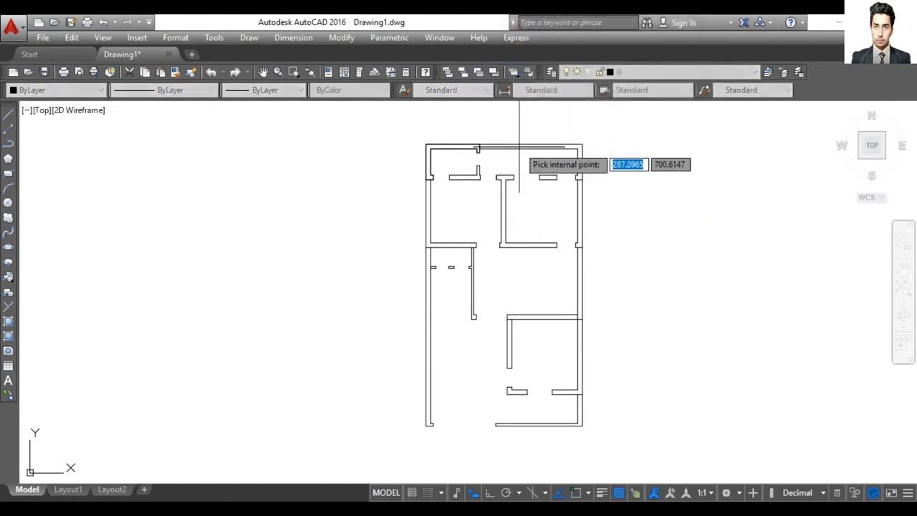
left_click(580, 196)
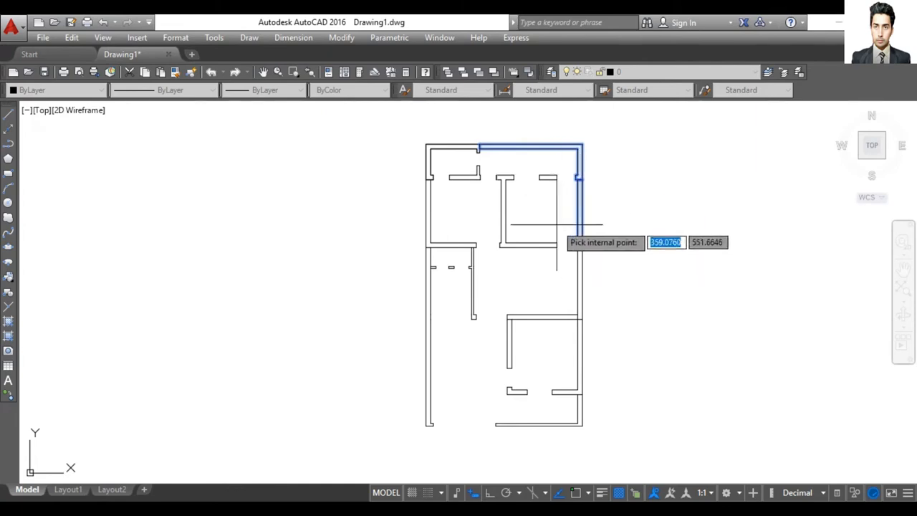
key("Return")
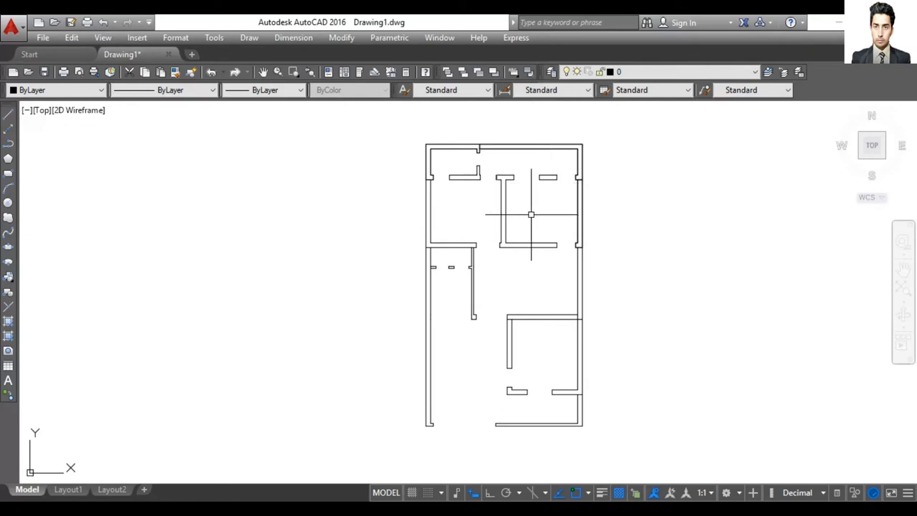
- Start a boundary set and pick inside the L-shaped stub, the T-shaped partition and the short isolated piece of the upper cross wall
key("Return")
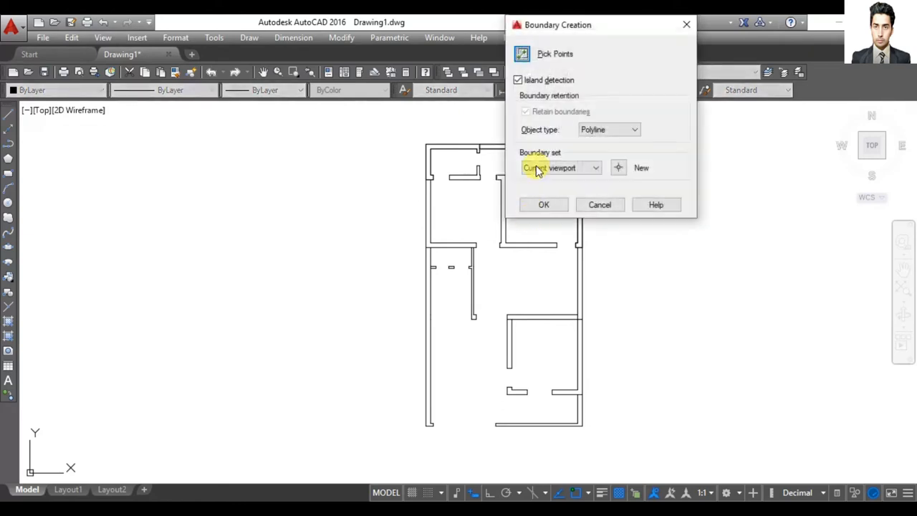
left_click(526, 54)
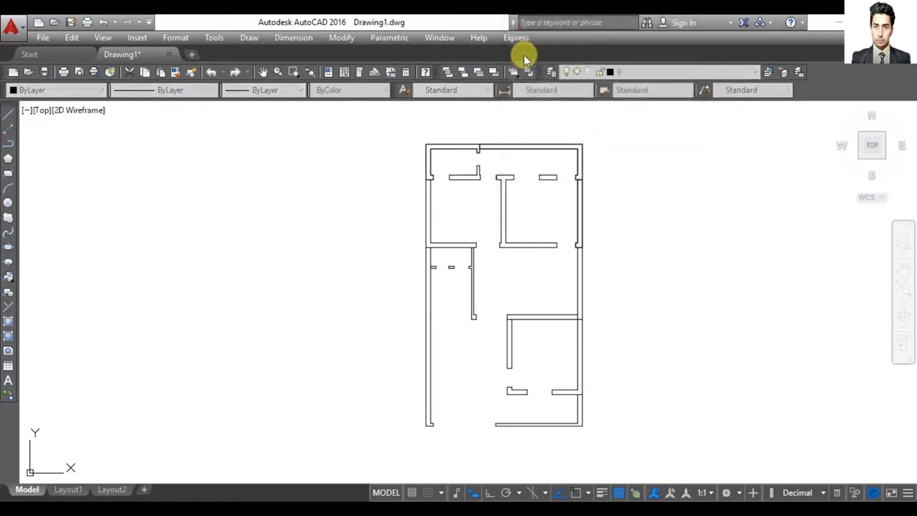
left_click(466, 177)
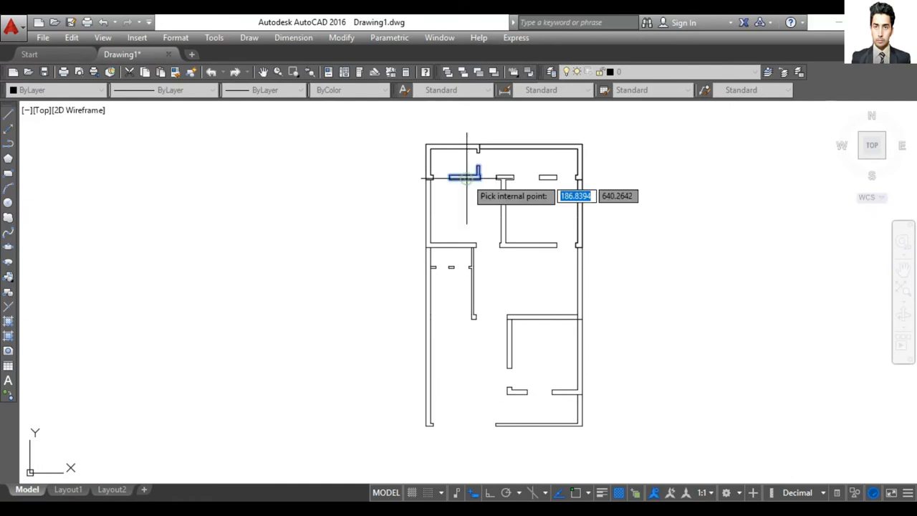
left_click(506, 177)
left_click(548, 178)
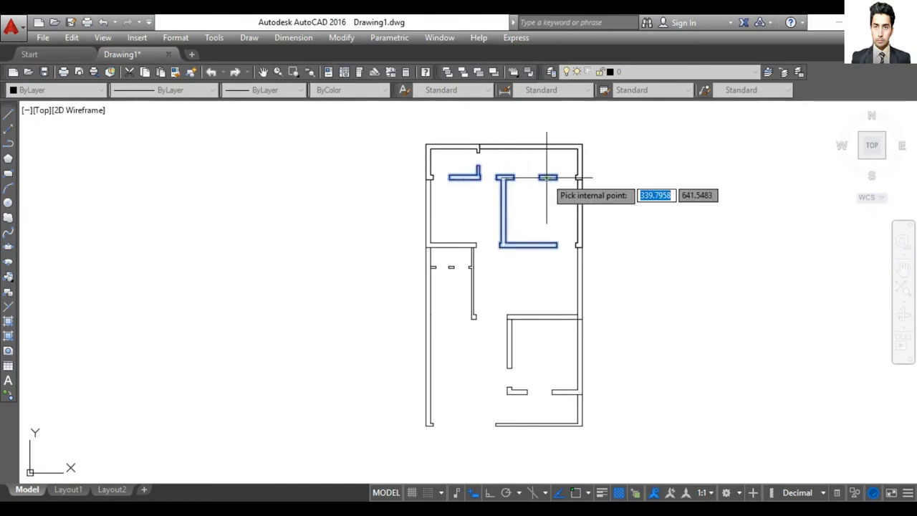
- Add the upper-left outer wall with its cross wall, the middle right outer wall and the thin partition, and create the polyline boundaries
left_click(428, 200)
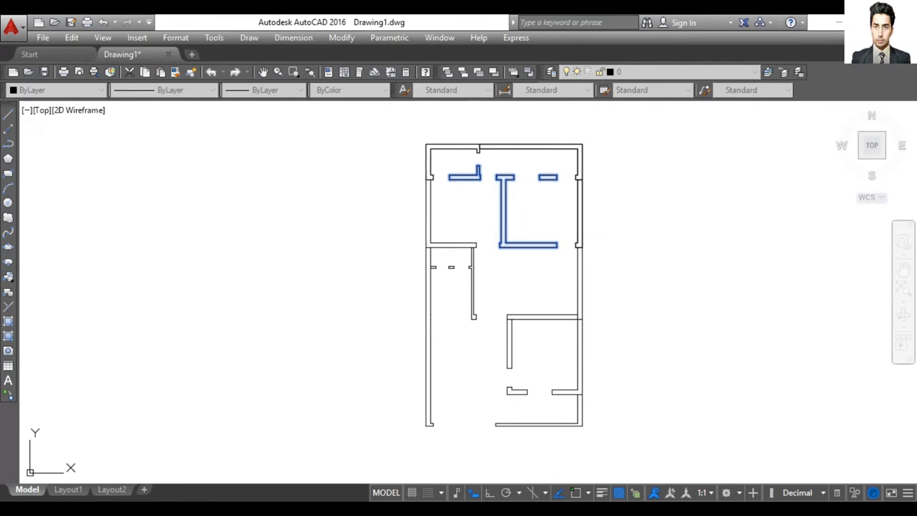
left_click(580, 260)
left_click(472, 264)
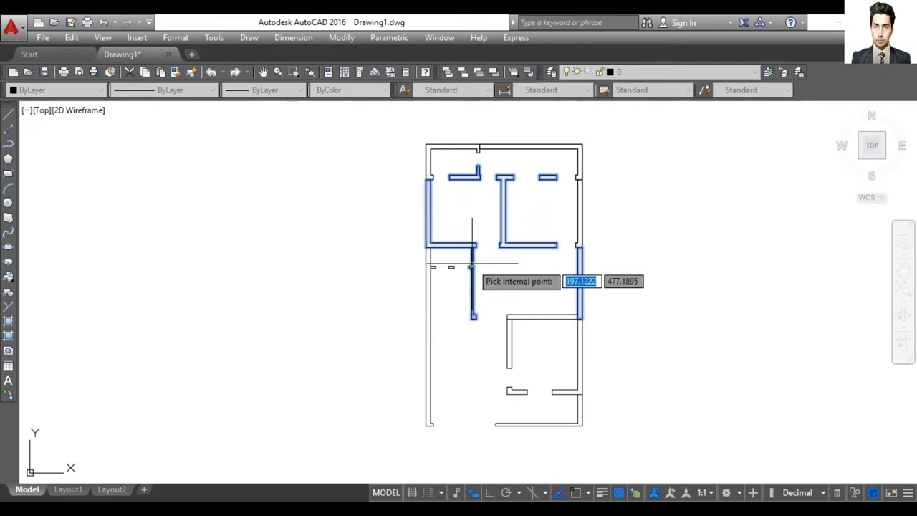
right_click(452, 271)
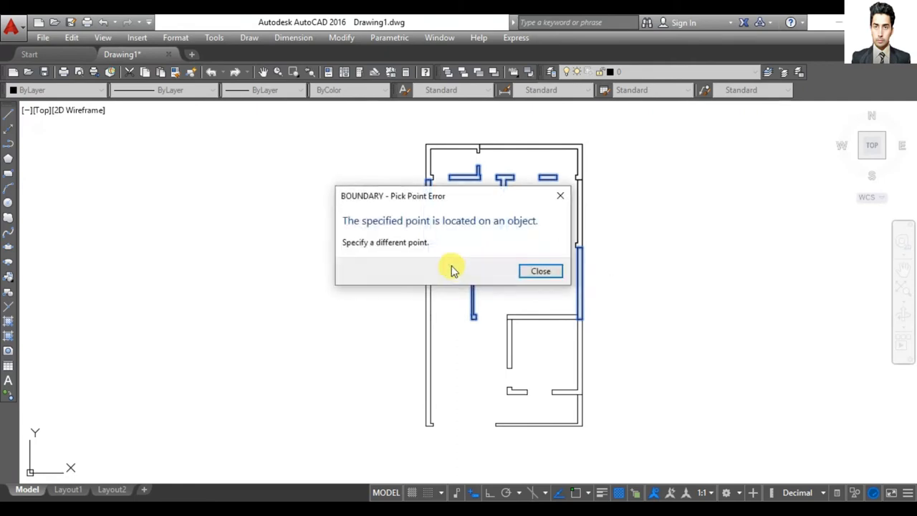
left_click(561, 203)
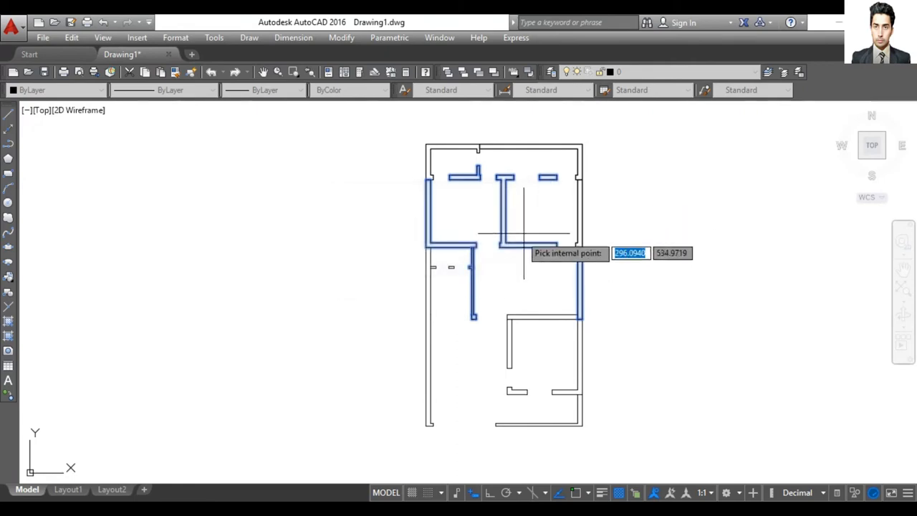
scroll(465, 259, "up", 2)
key("Return")
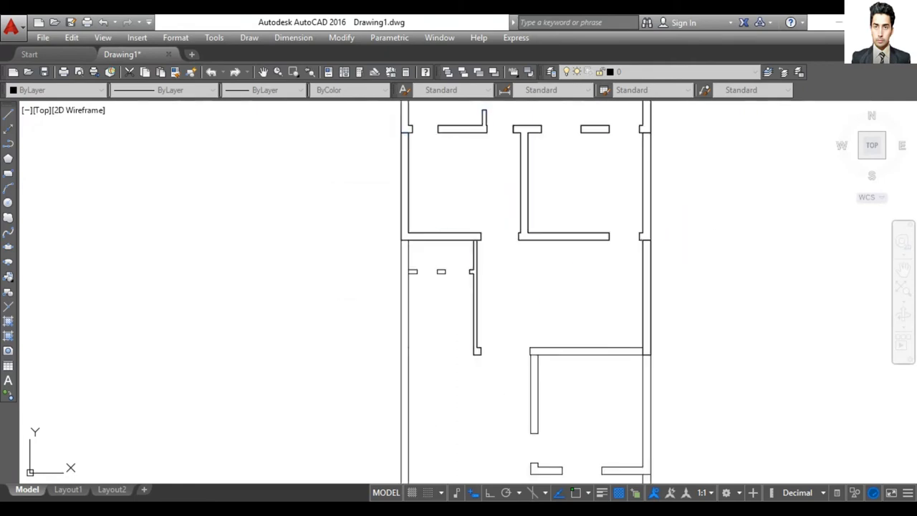
- Pick inside the two small rectangular wall pieces beside the thin partition for new polyline boundaries
middle_click_drag(465, 259, 519, 259)
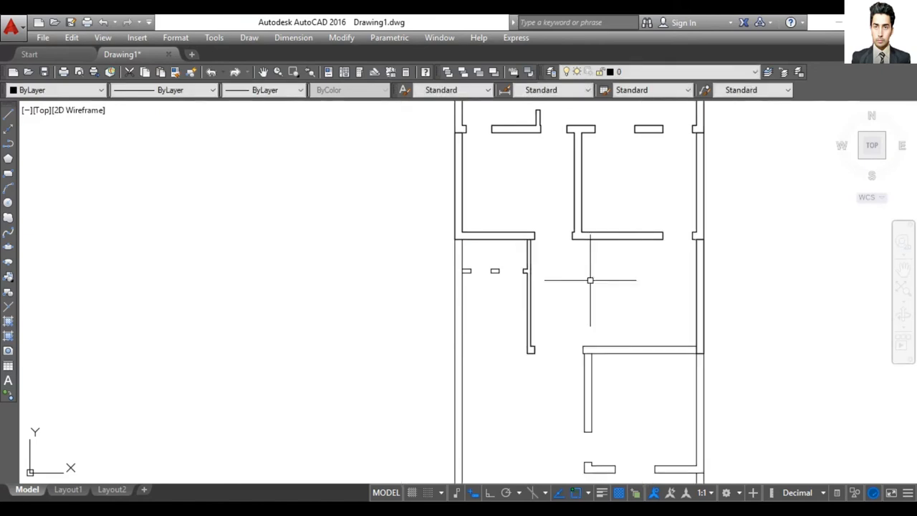
left_click(666, 312)
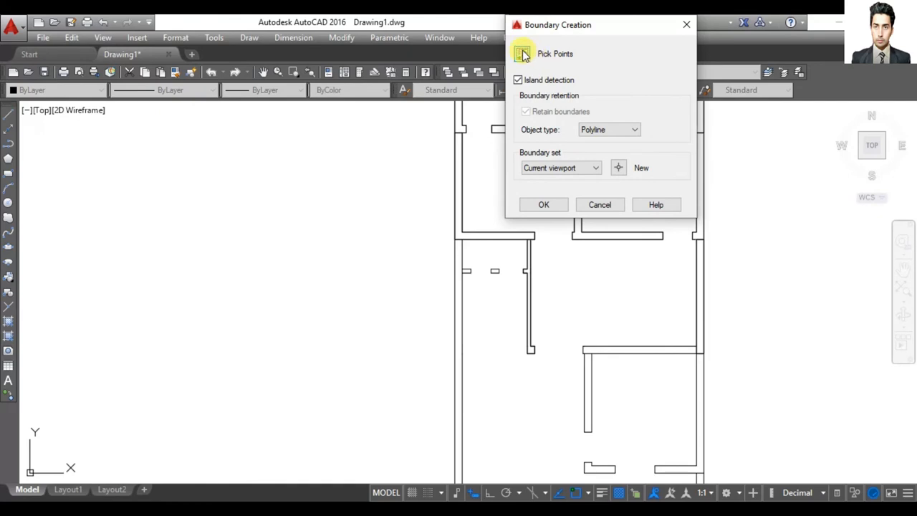
left_click(523, 54)
scroll(470, 262, "up", 2)
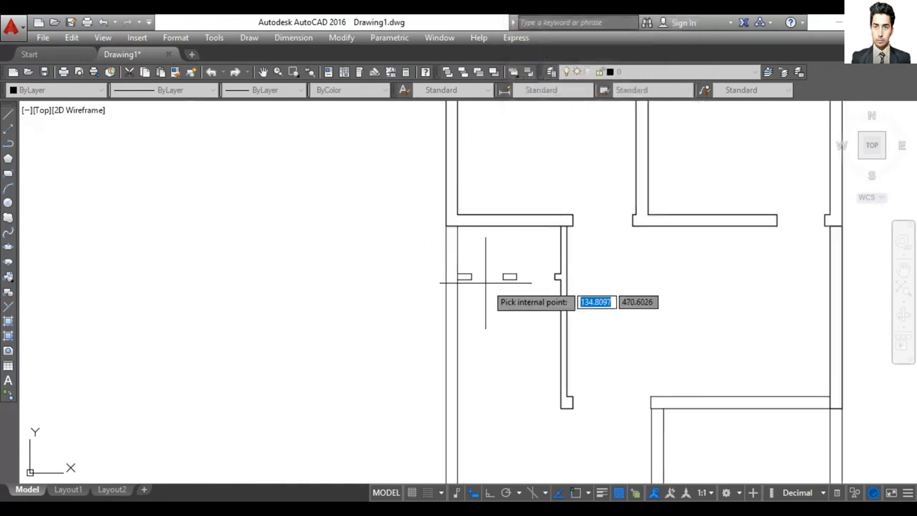
scroll(505, 276, "up", 2)
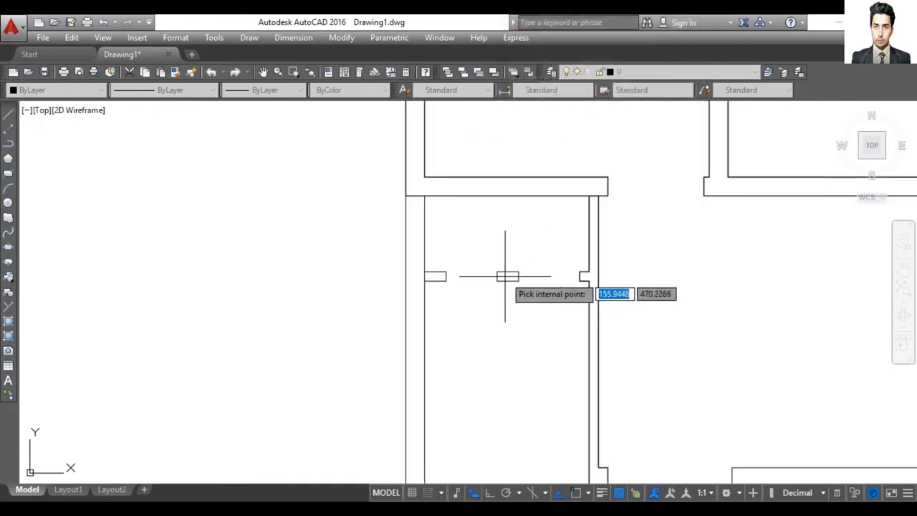
left_click(434, 275)
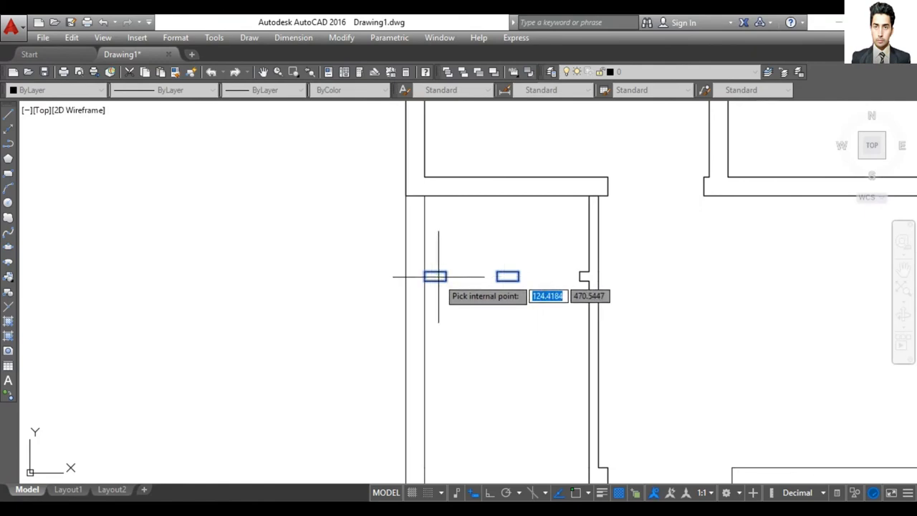
- Try to add boundaries for the lower-left outer wall and both pieces of the lower room's bottom wall
left_click(413, 304)
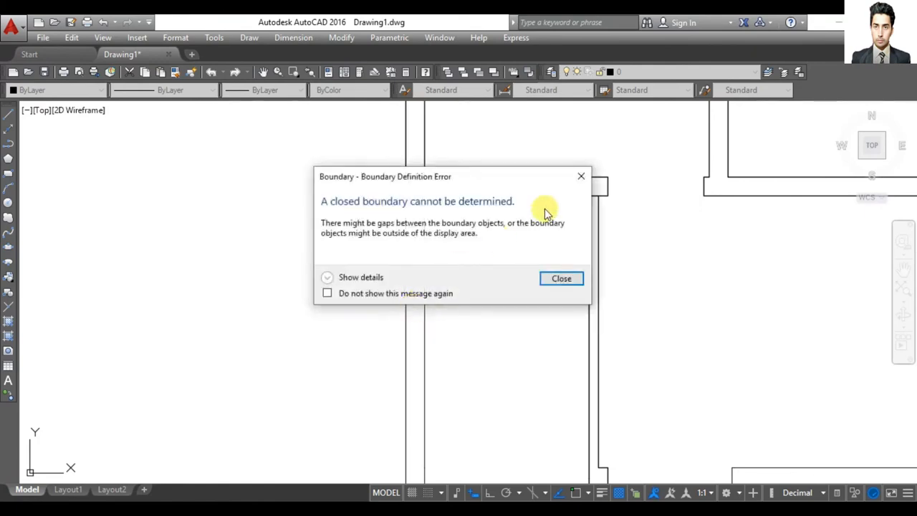
left_click(586, 175)
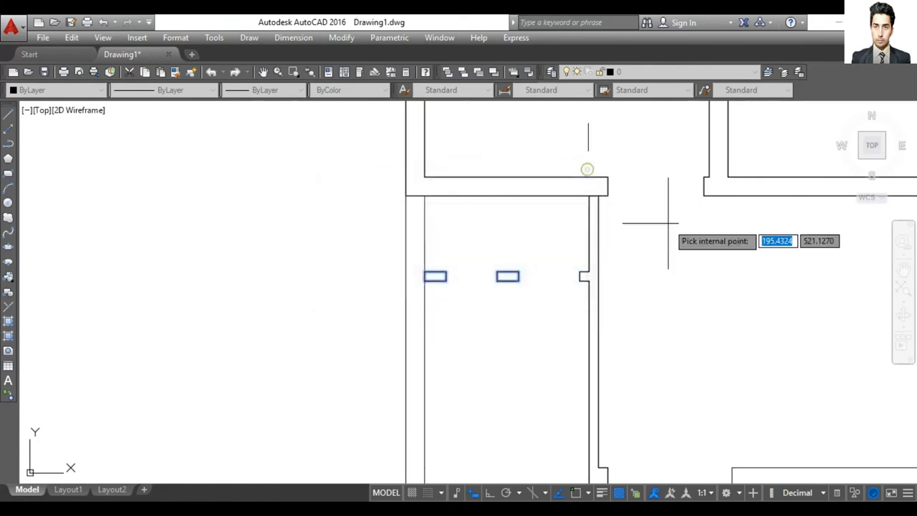
scroll(788, 294, "down", 2)
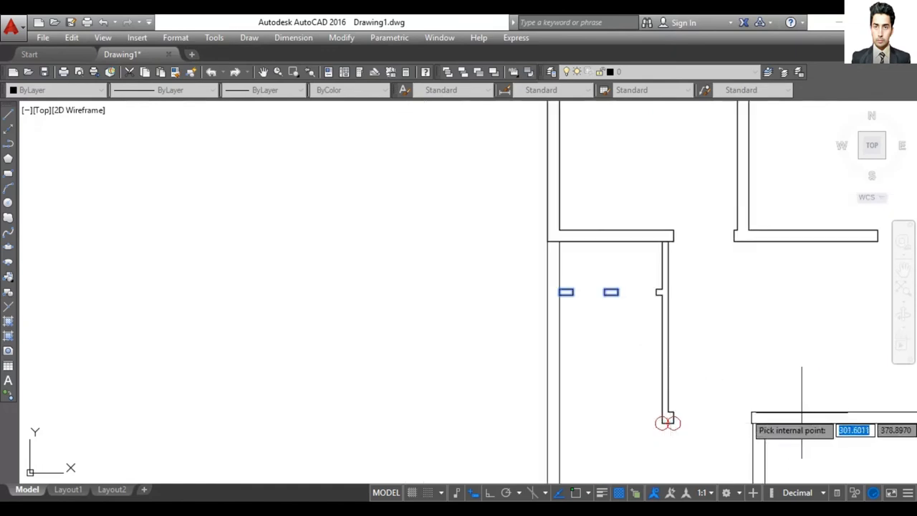
scroll(681, 408, "down", 3)
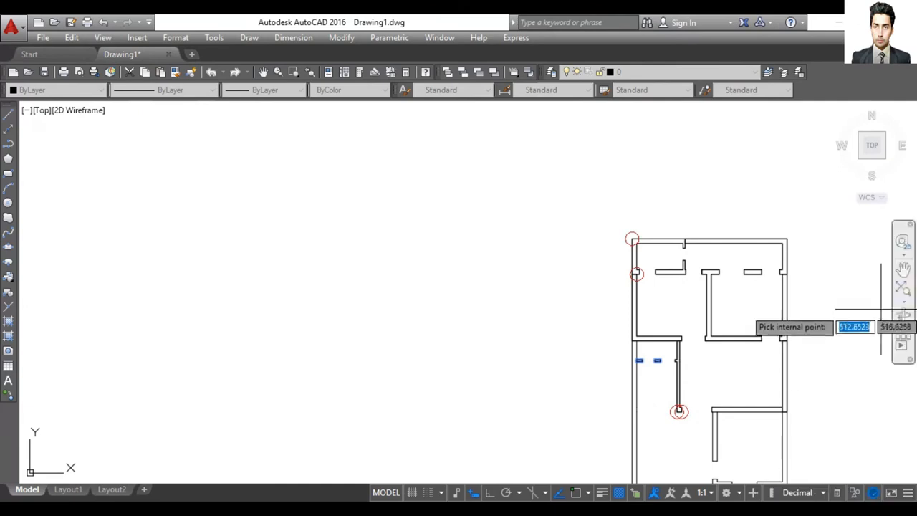
left_click(902, 268)
left_click_drag(709, 271, 388, 156)
key("Escape")
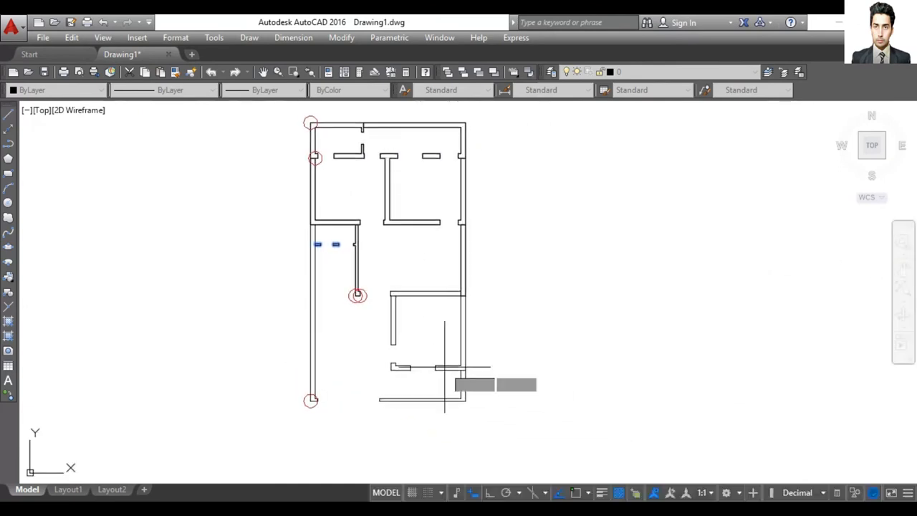
left_click(448, 369)
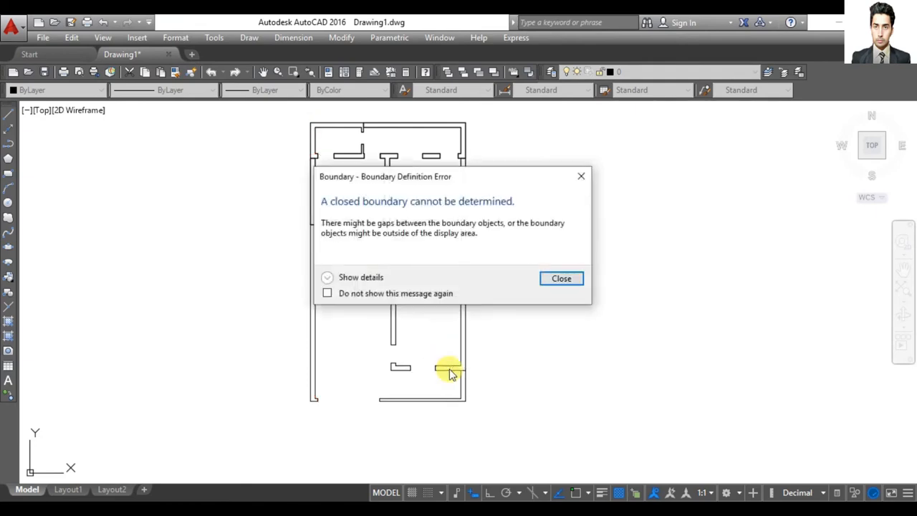
left_click(582, 177)
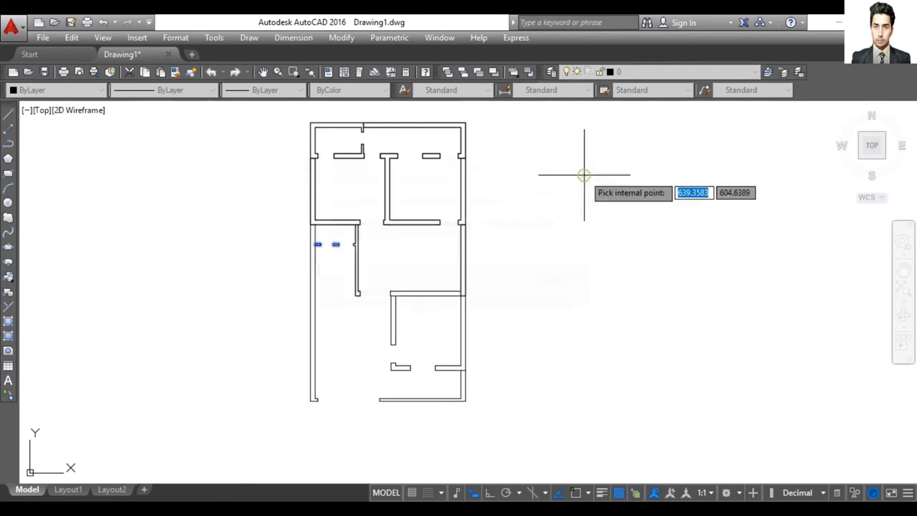
left_click(399, 371)
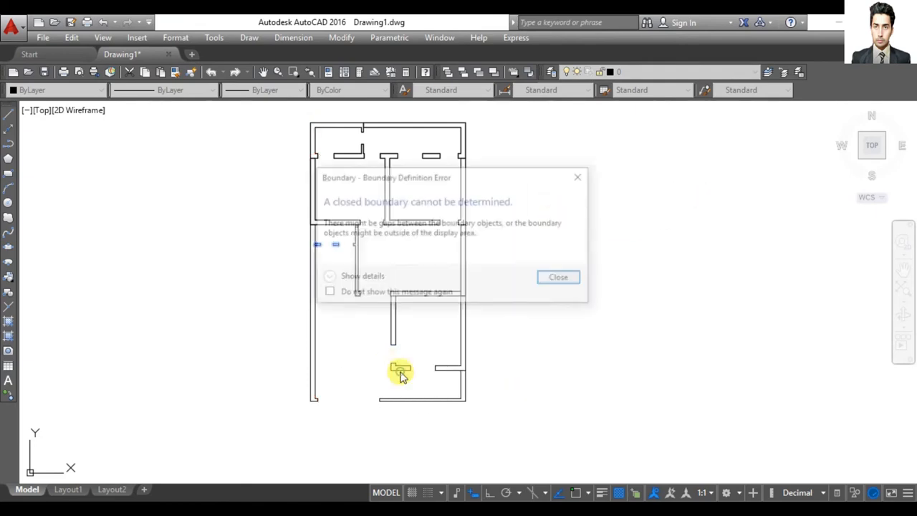
left_click(552, 283)
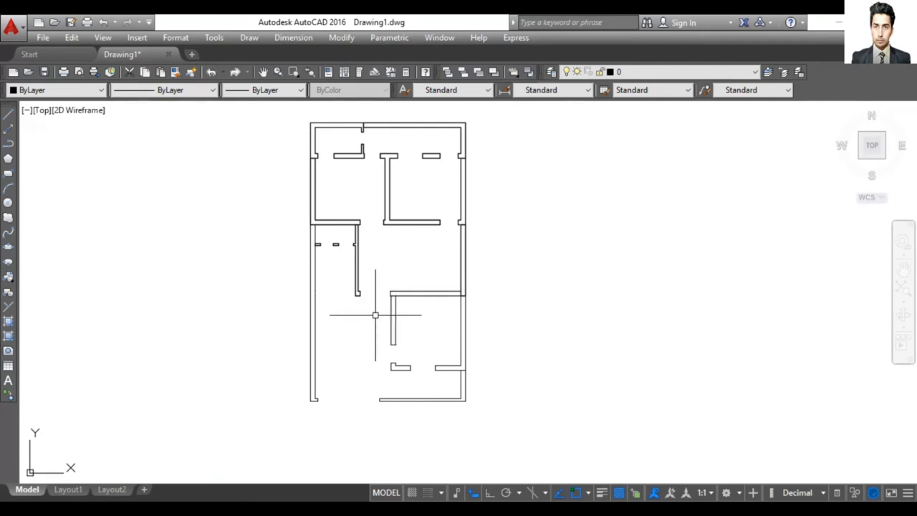
- Start a boundary set with polyline objects and pick inside the lower room's top and left walls and the lower-left outer wall
type("o")
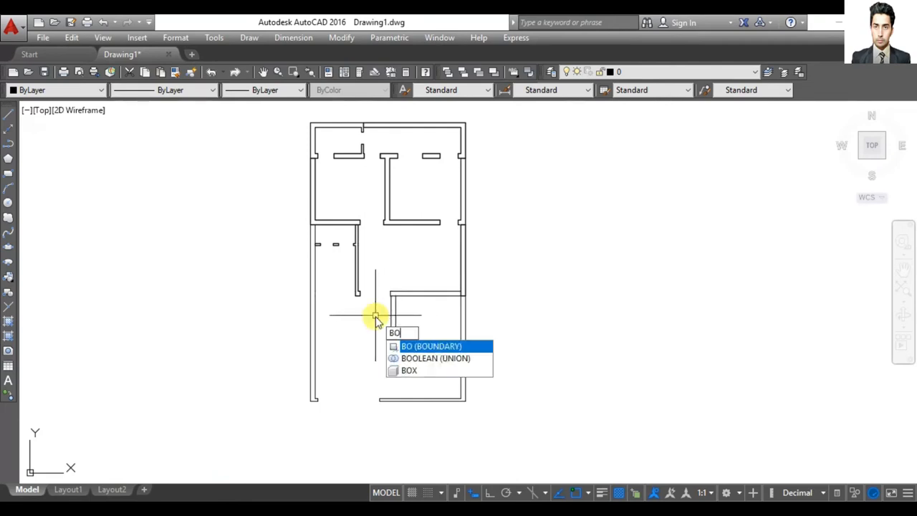
left_click(439, 347)
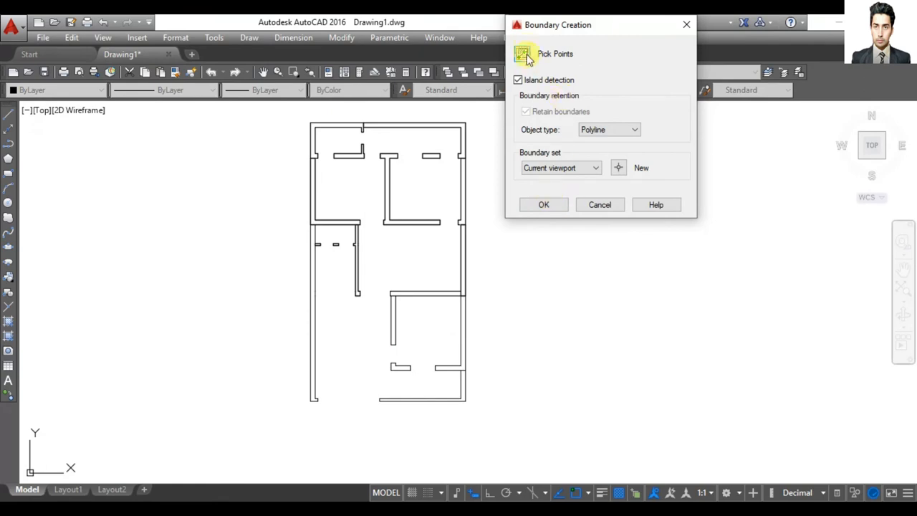
left_click(523, 57)
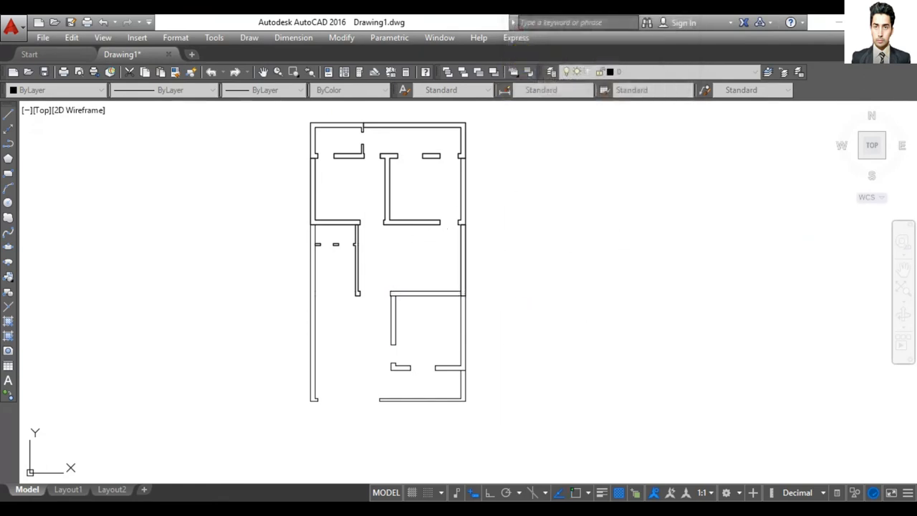
left_click(394, 309)
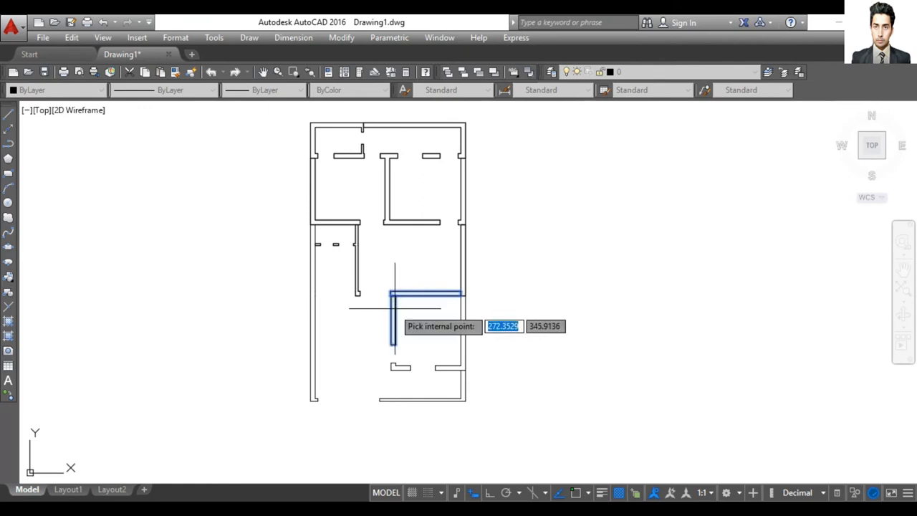
left_click(312, 301)
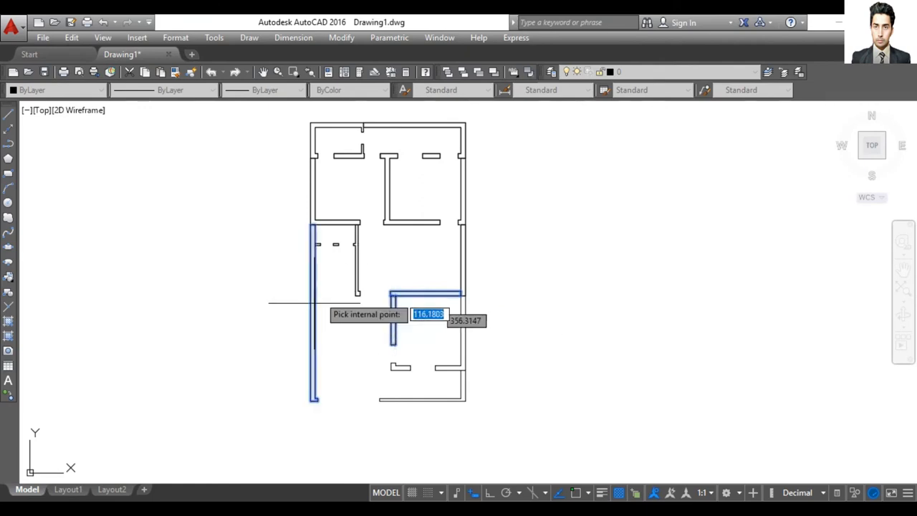
- Add the two small rectangular wall pieces and the thin partition beside them to the boundary set
scroll(343, 252, "up", 2)
scroll(331, 239, "up", 3)
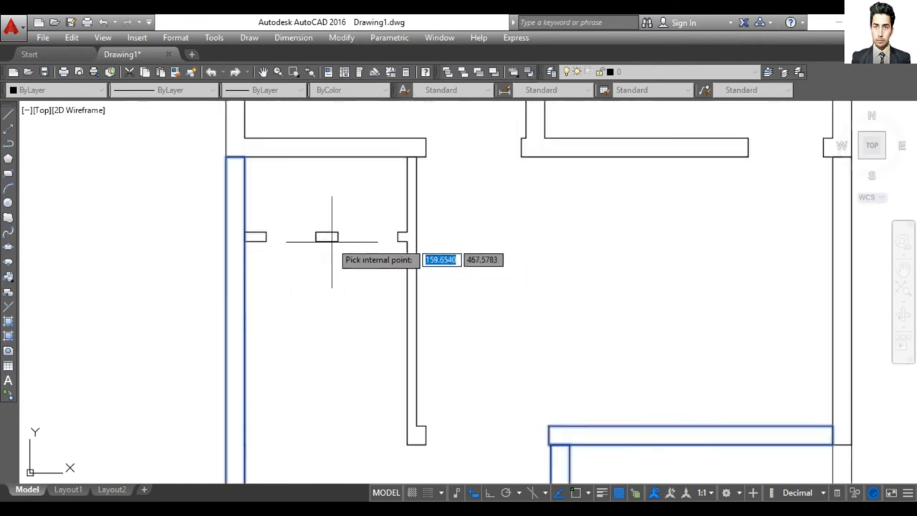
left_click(332, 239)
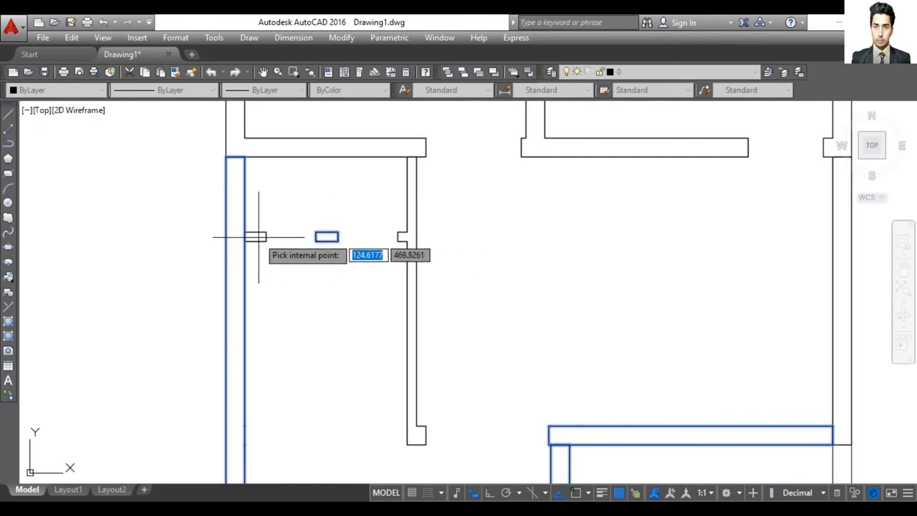
left_click(256, 236)
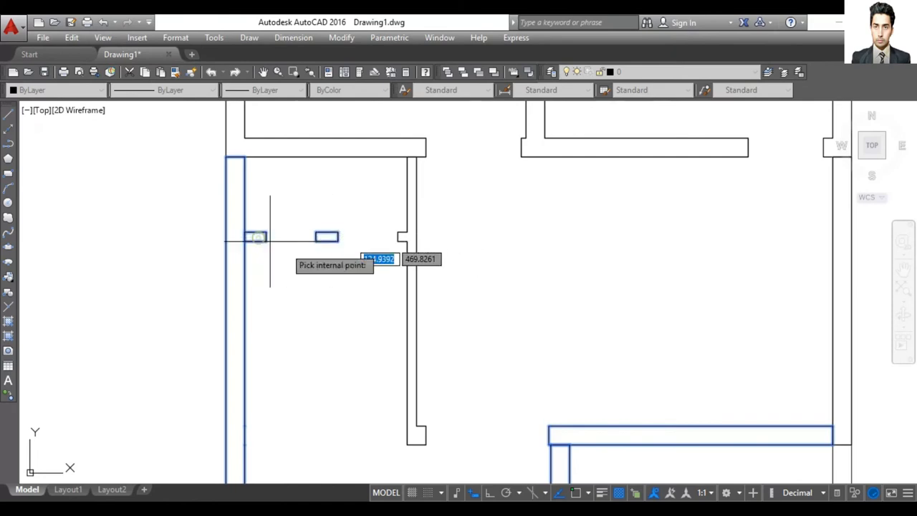
left_click(412, 422)
- Add the lower-right outer wall with its stub, the small L-shaped piece and the bottom-right corner wall, and create the polyline boundaries
scroll(543, 398, "down", 1)
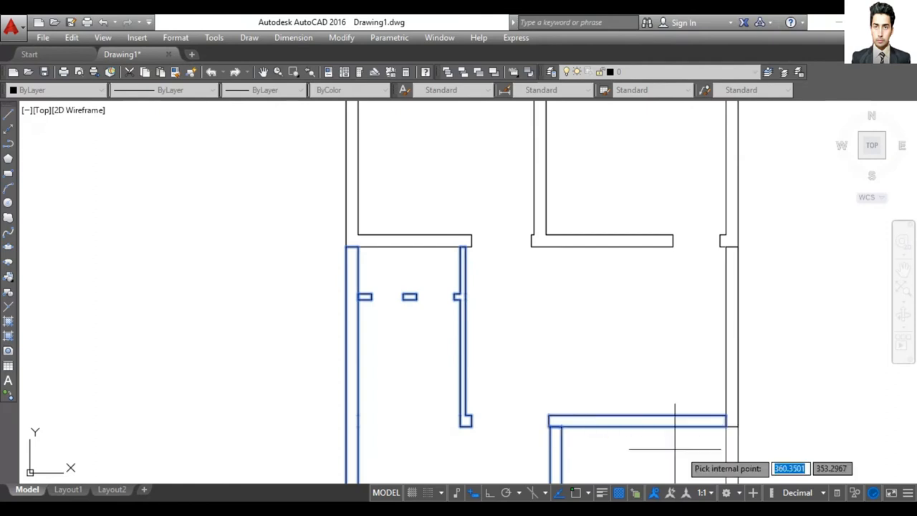
left_click(903, 267)
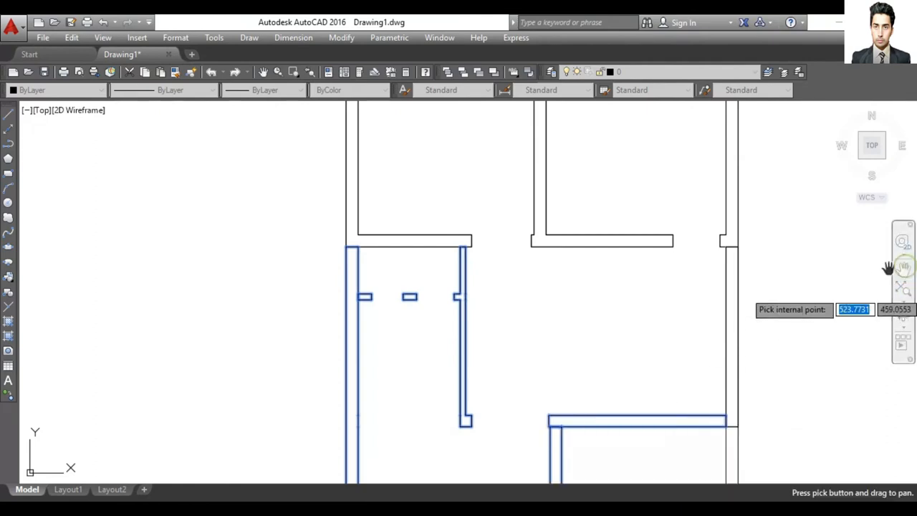
mouse_move(651, 328)
left_mouse_down()
mouse_move(453, 178)
mouse_move(463, 143)
left_mouse_up()
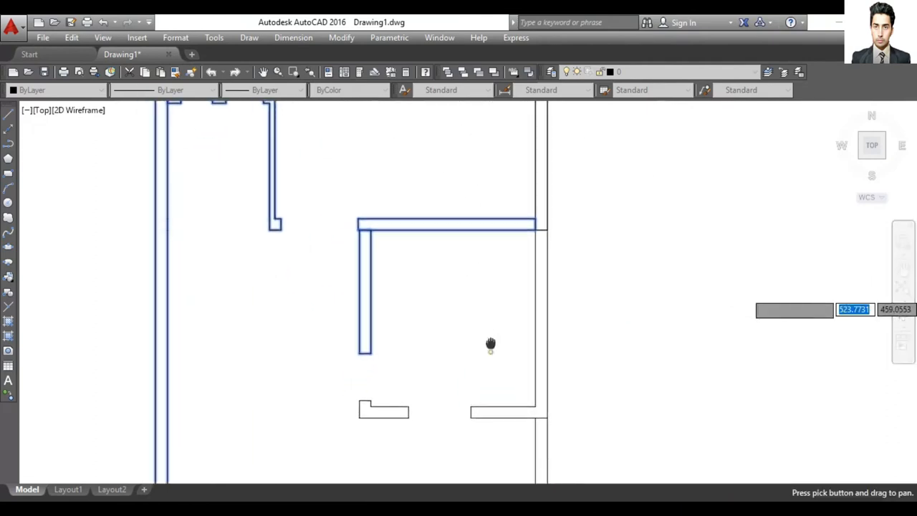
left_click_drag(489, 344, 508, 203)
key("Escape")
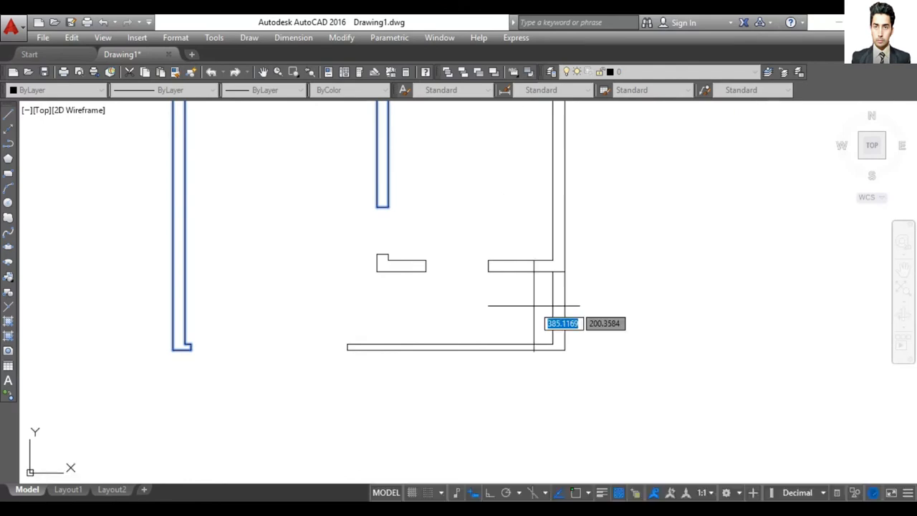
left_click(533, 266)
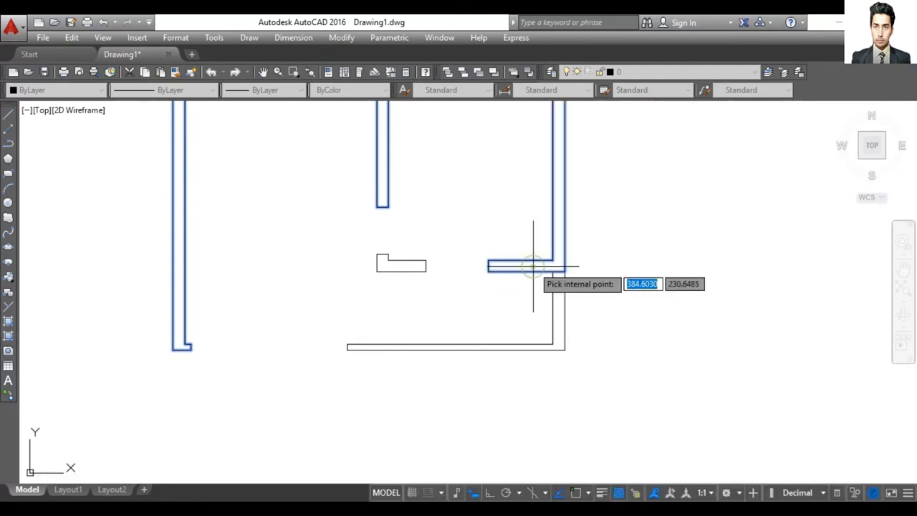
left_click(423, 270)
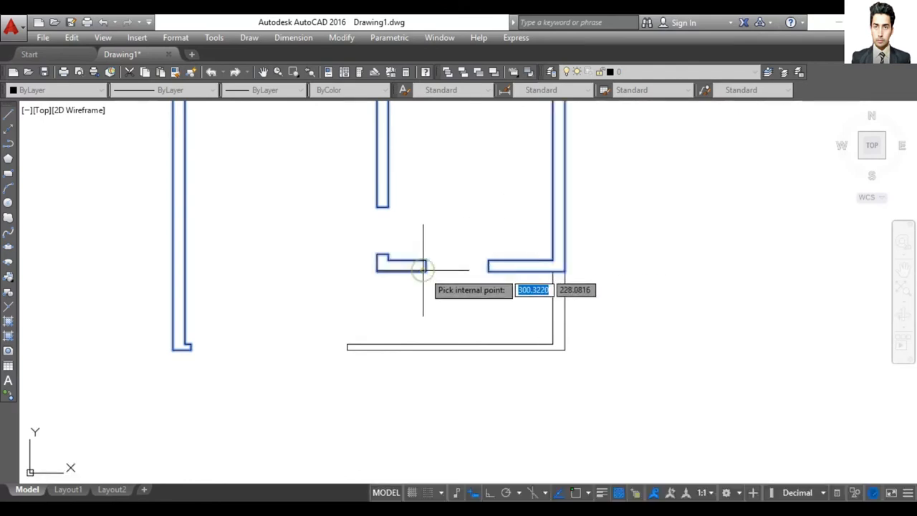
left_click(558, 318)
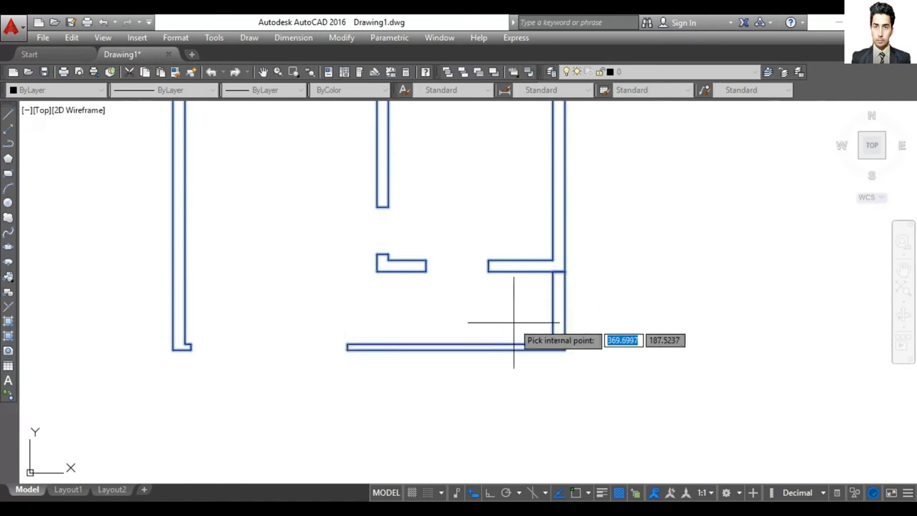
key("Escape")
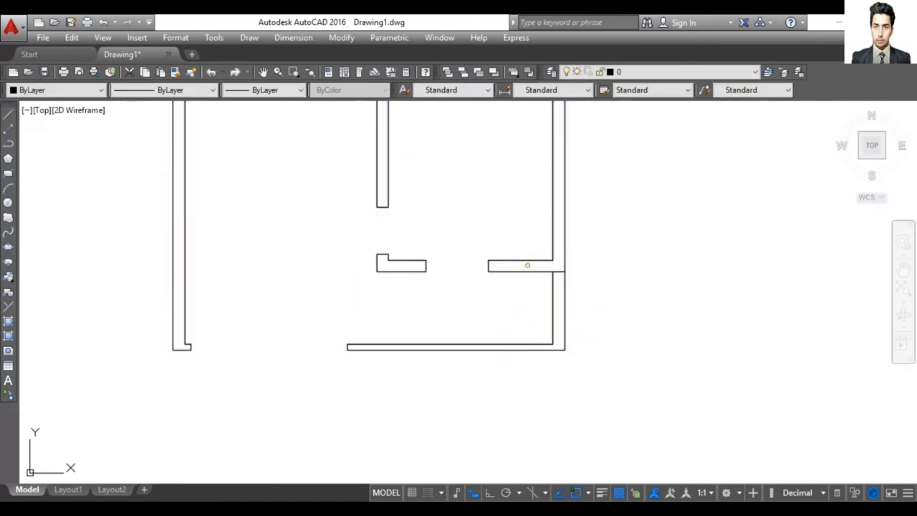
- Select the upper-left corner wall and the isolated upper cross wall piece in turn to check their polyline outlines
left_click(527, 265)
left_click(611, 265)
scroll(739, 229, "down", 3)
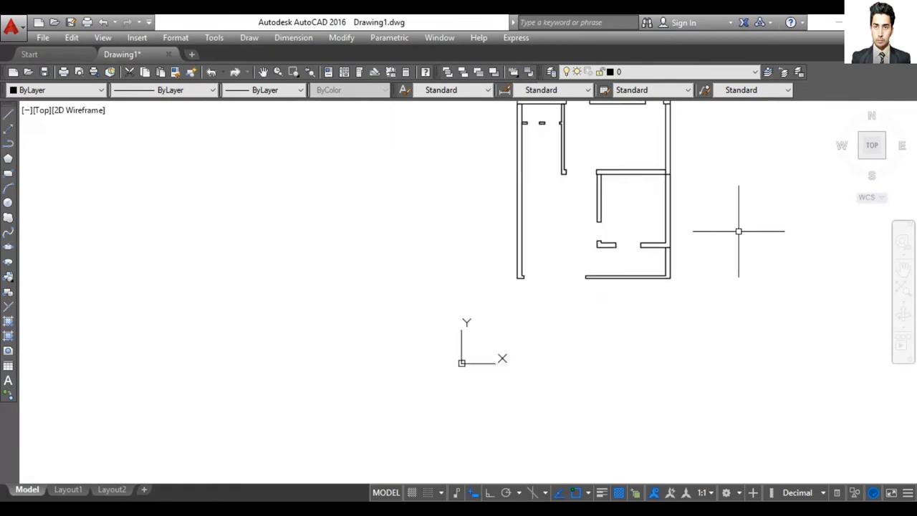
left_click(901, 272)
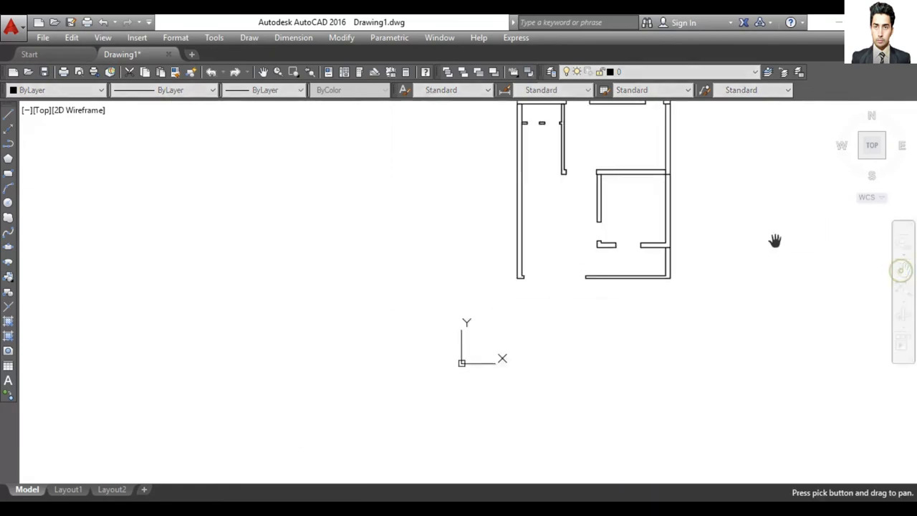
mouse_move(689, 240)
left_mouse_down()
mouse_move(545, 372)
mouse_move(576, 342)
left_mouse_up()
key("Escape")
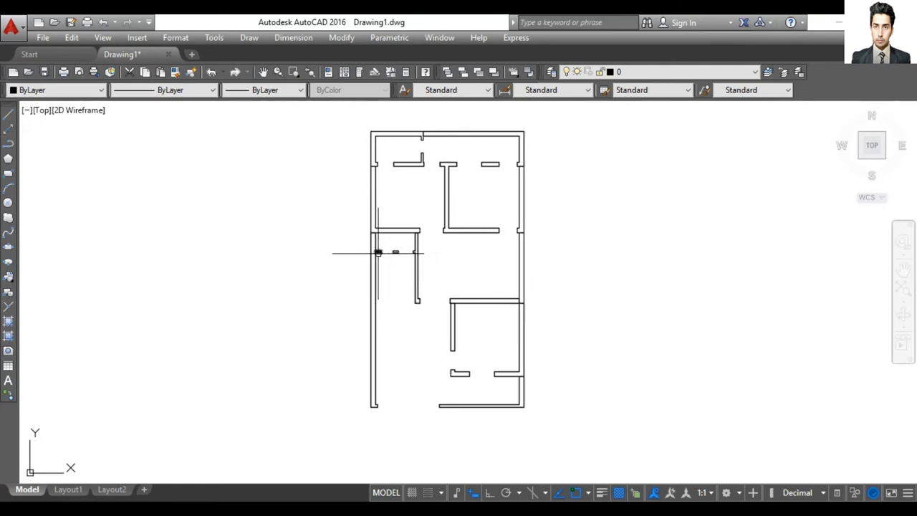
left_click(373, 147)
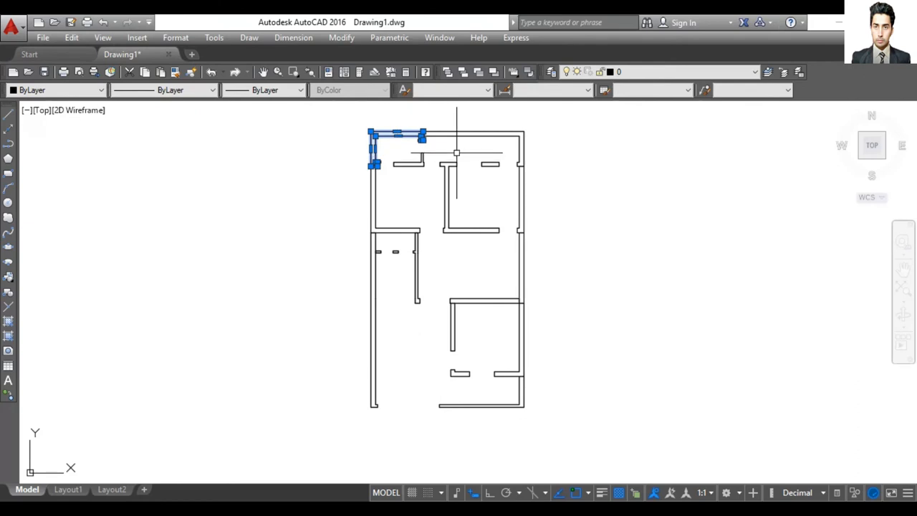
key("Escape")
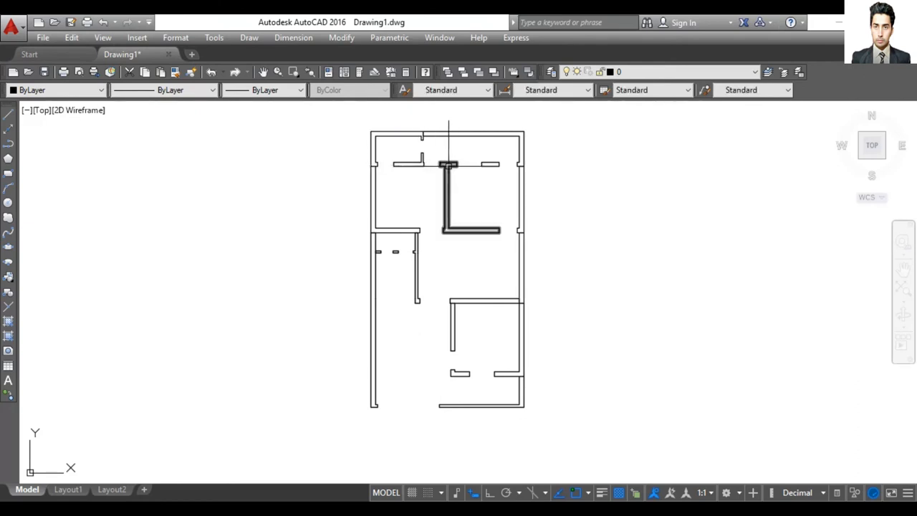
left_click(489, 164)
mouse_move(490, 164)
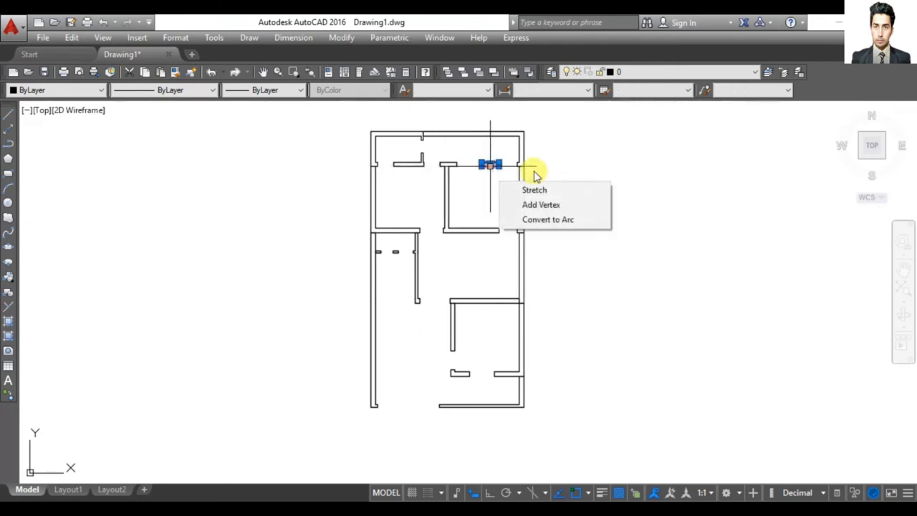
key("Escape")
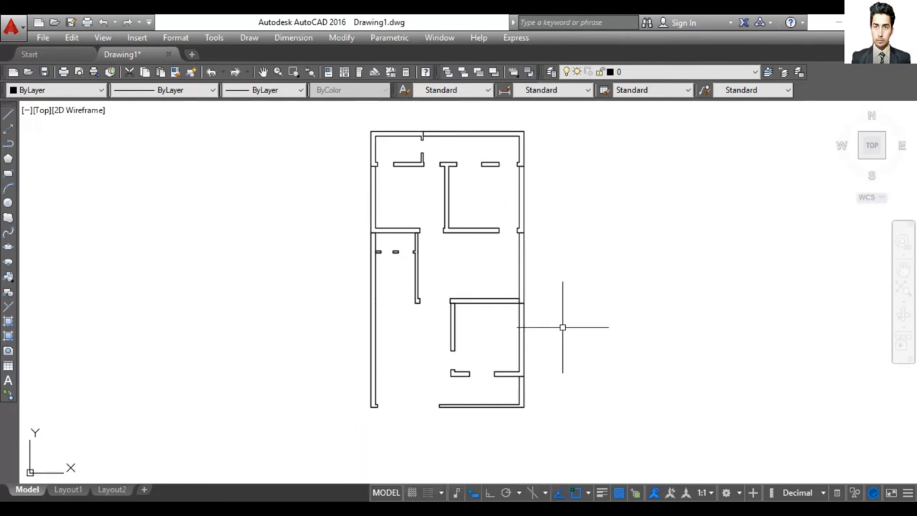
scroll(523, 265, "up", 4)
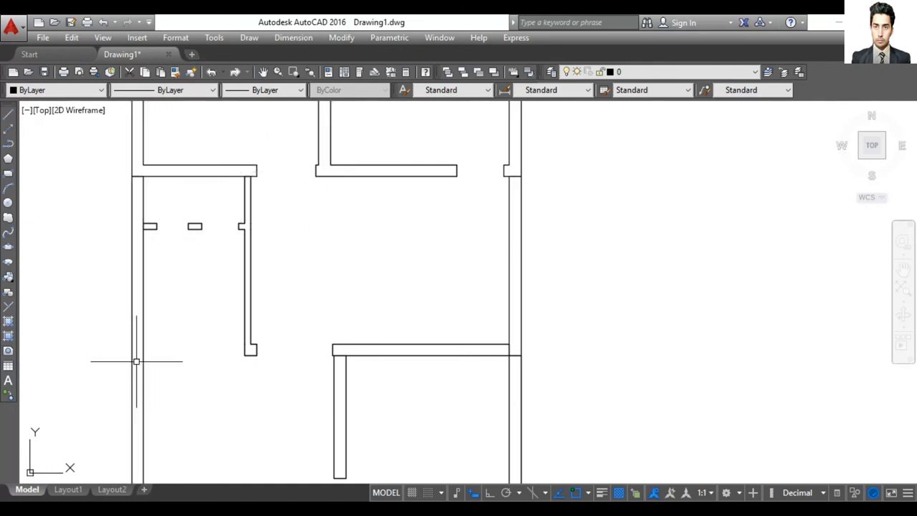
scroll(366, 372, "down", 2)
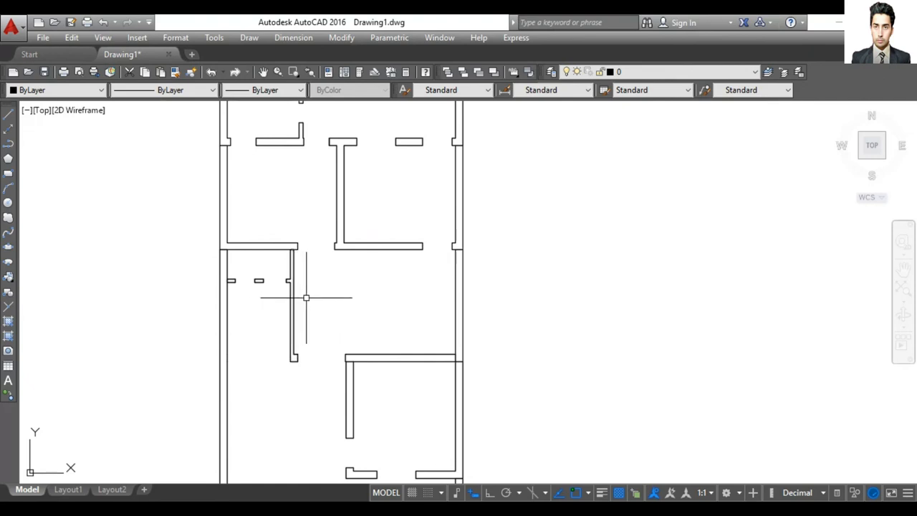
scroll(305, 299, "up", 3)
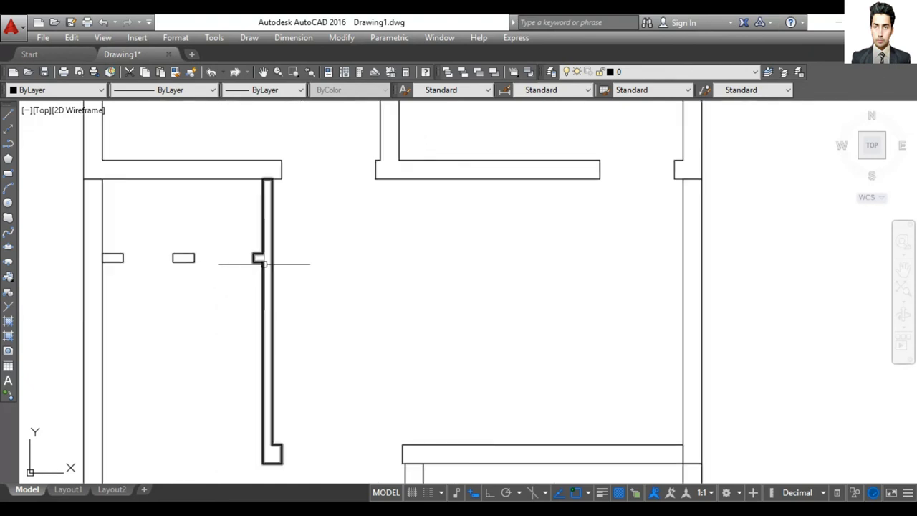
scroll(322, 280, "down", 5)
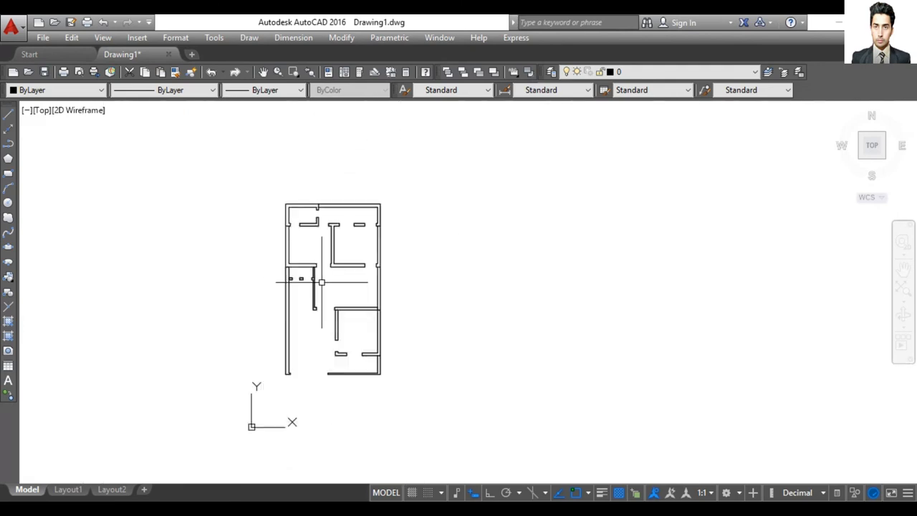
scroll(283, 305, "up", 5)
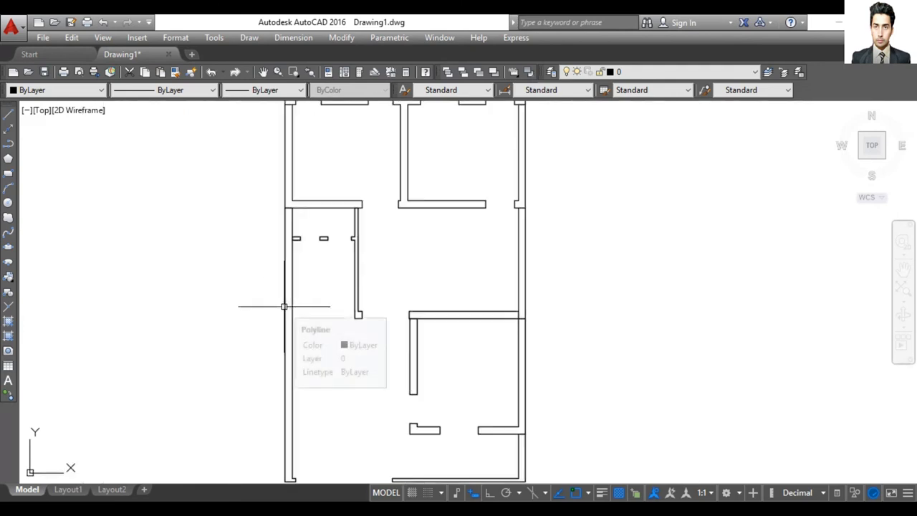